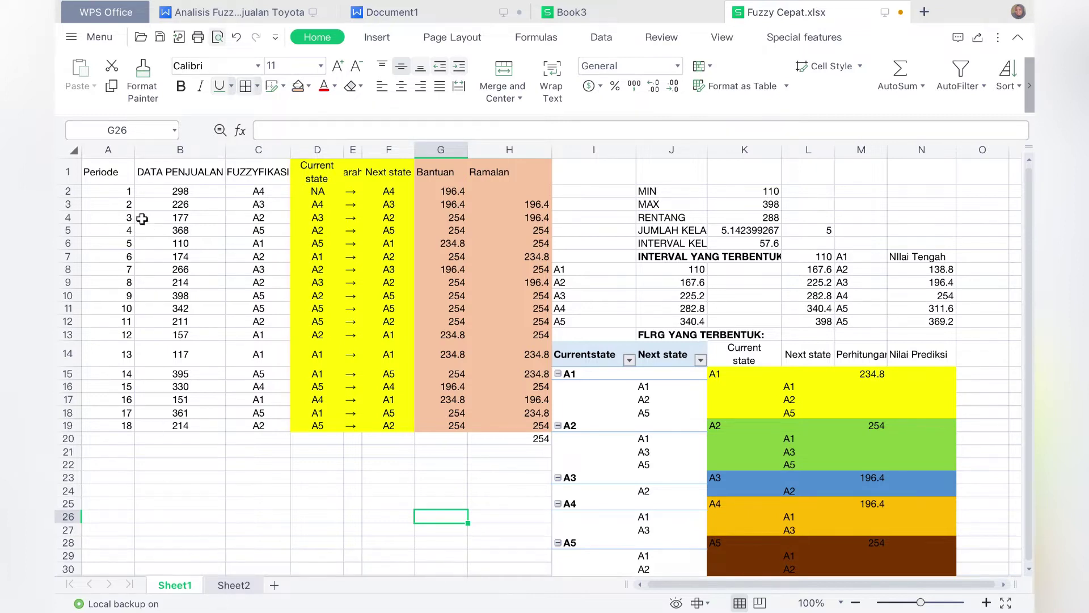
# Step: Fill the Periode and DATA PENJUALAN columns, A1:B19, with grey
pyautogui.moveTo(117, 175); pyautogui.dragTo(206, 428)
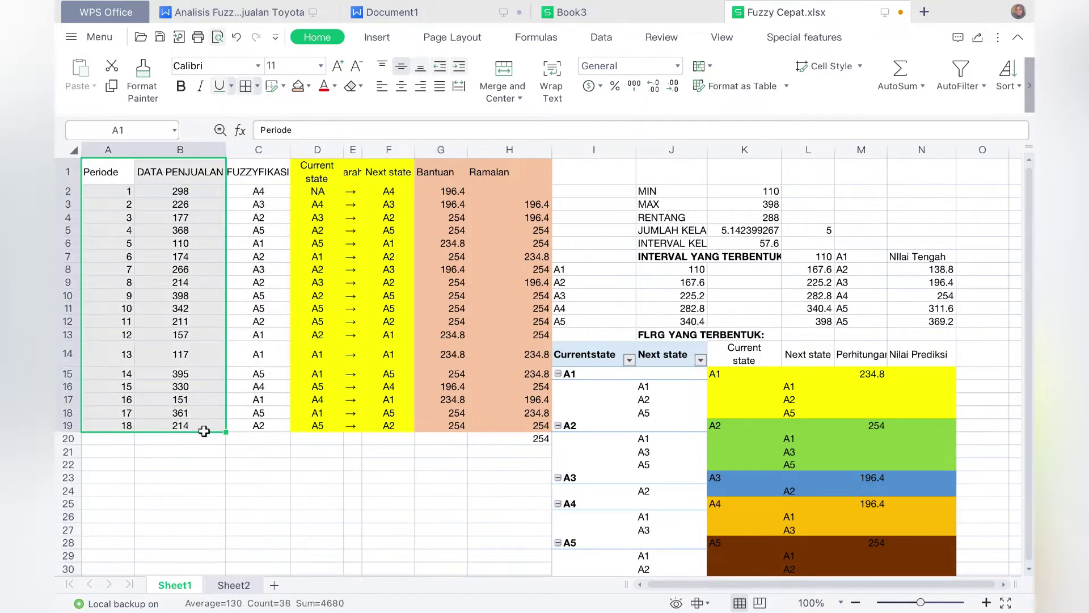
pyautogui.click(309, 86)
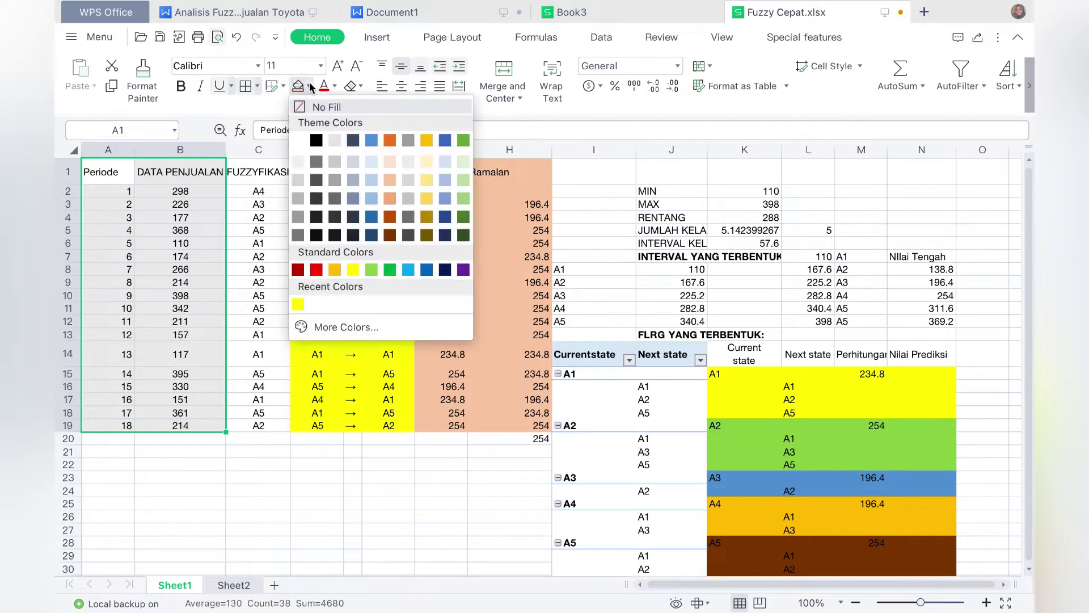
pyautogui.click(334, 180)
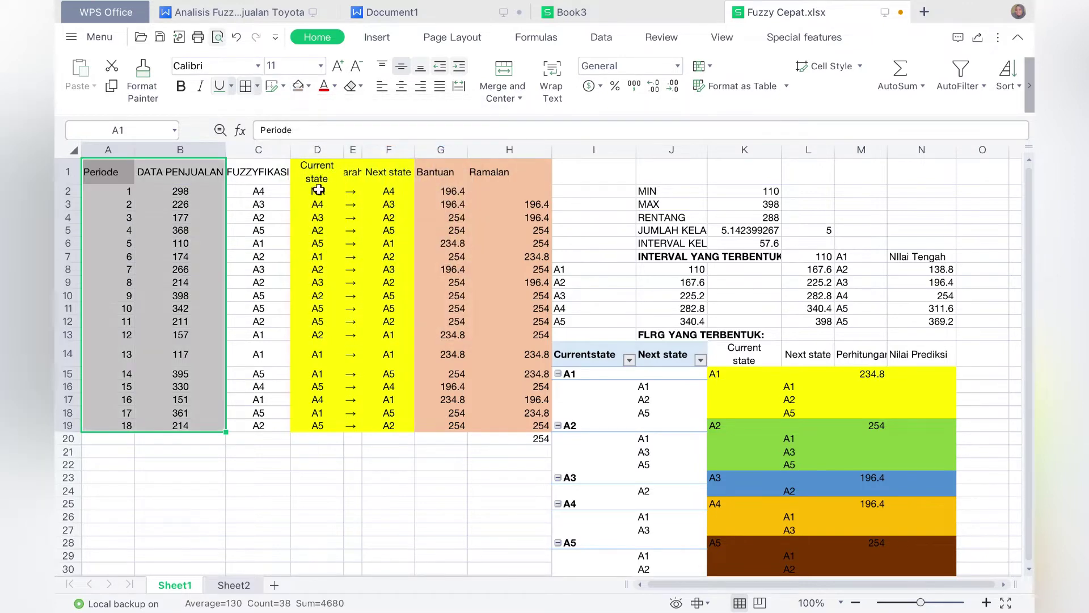
pyautogui.click(257, 438)
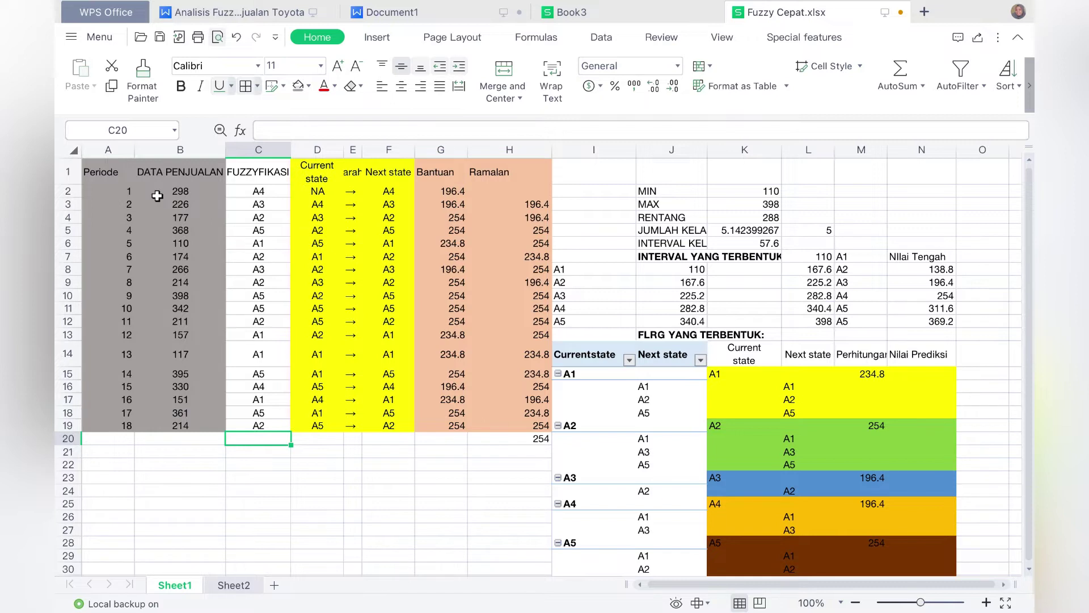
# Step: Fill the last forecast cell of the Ramalan column, H20, with red
pyautogui.click(521, 443)
pyautogui.click(309, 85)
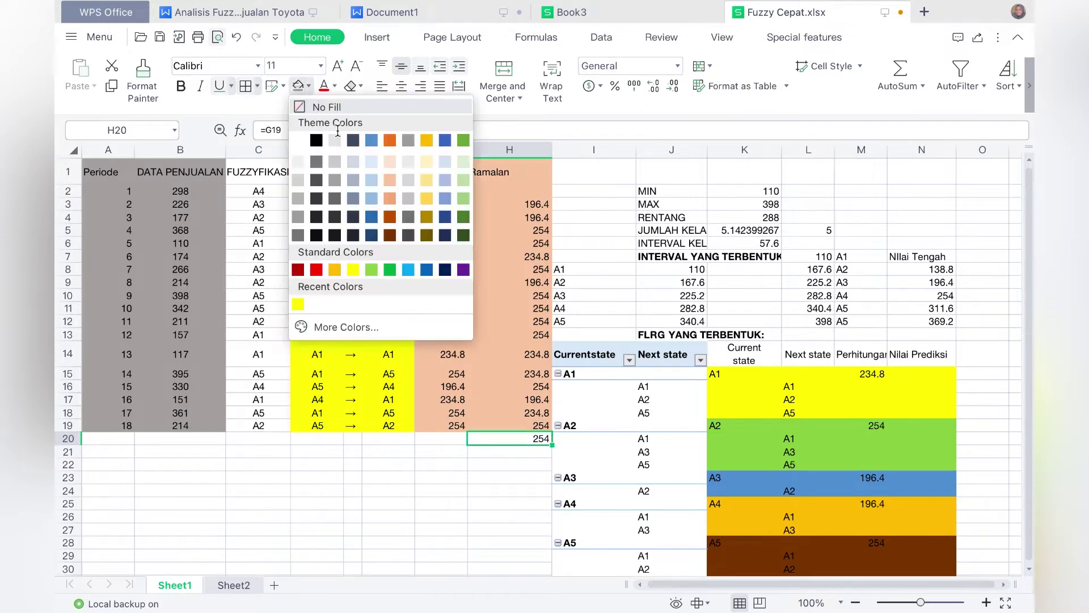
pyautogui.click(318, 269)
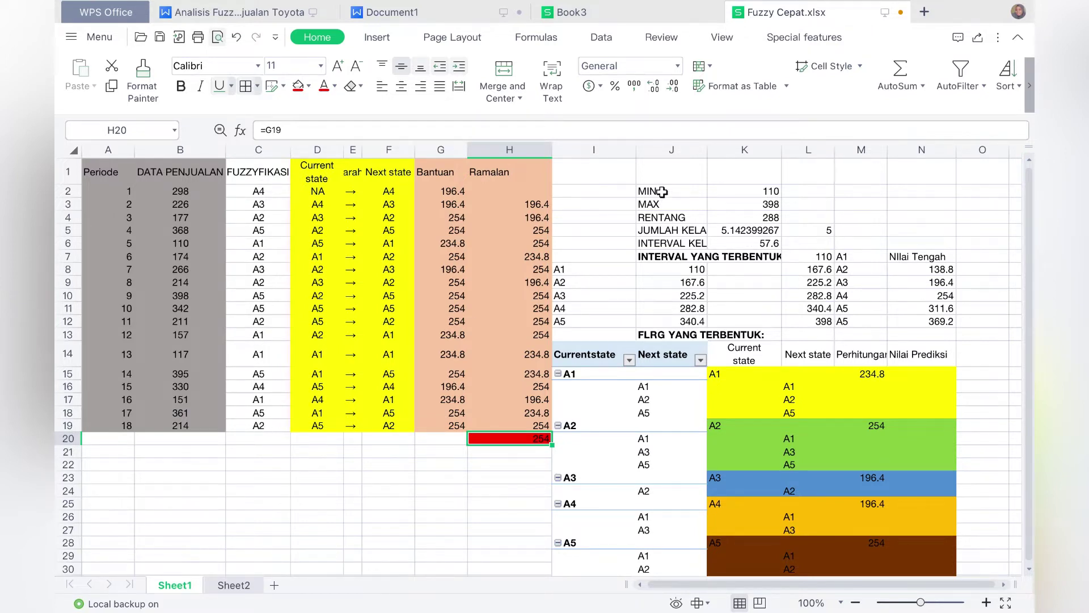
# Step: Fill the block from MIN to INTERVAL KELAS, J2:L6, with light blue
pyautogui.moveTo(660, 192); pyautogui.dragTo(799, 249)
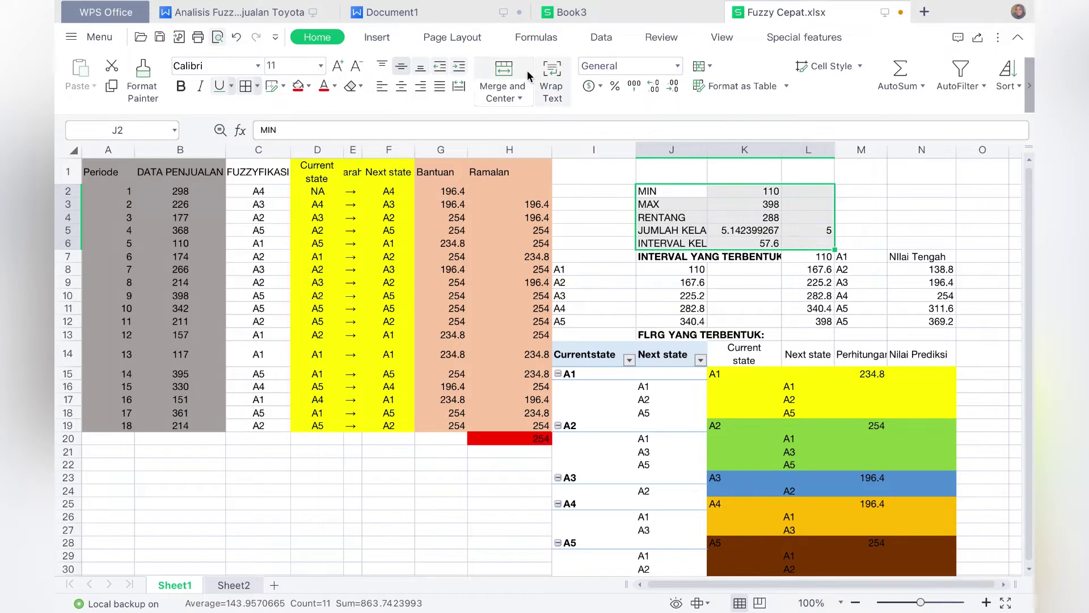
pyautogui.click(311, 90)
pyautogui.click(445, 169)
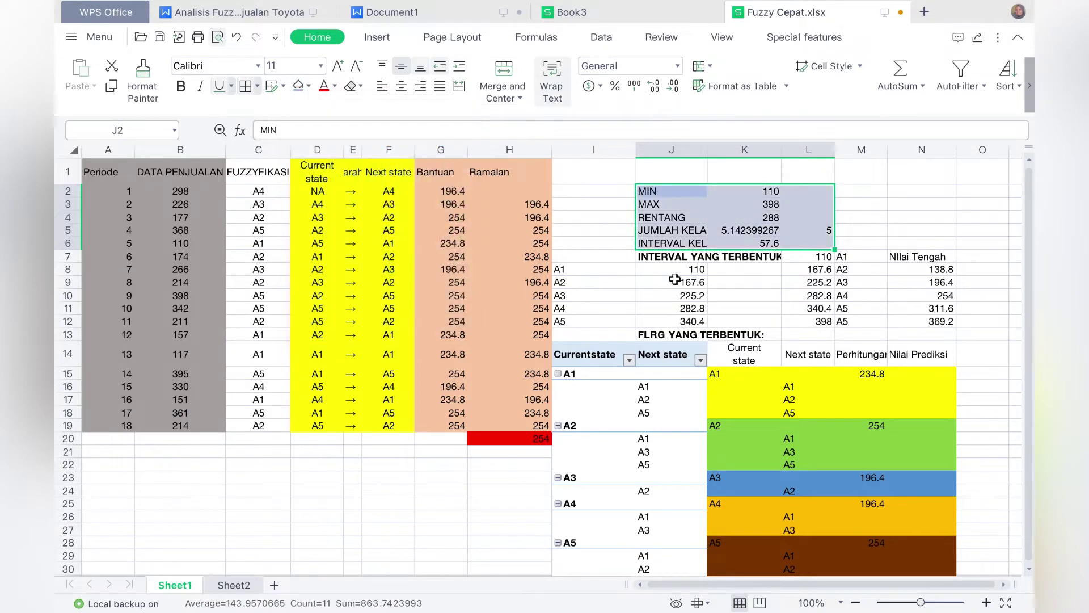
pyautogui.click(675, 279)
# Step: Inspect the formulas behind the MIN, MAX and RENTANG values in K2:K4
pyautogui.click(679, 190)
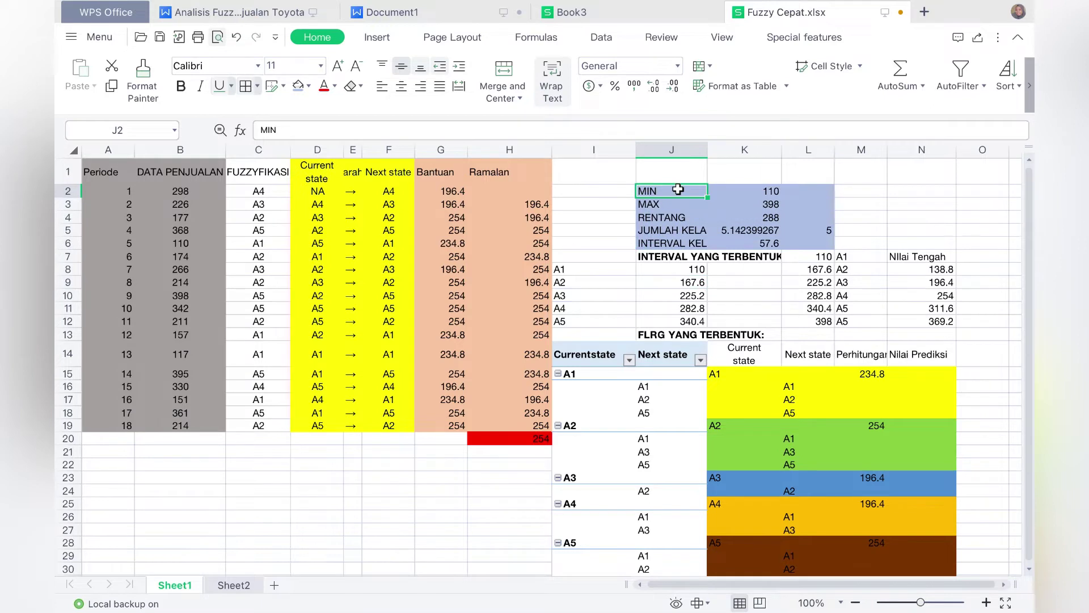
pyautogui.press('Right')
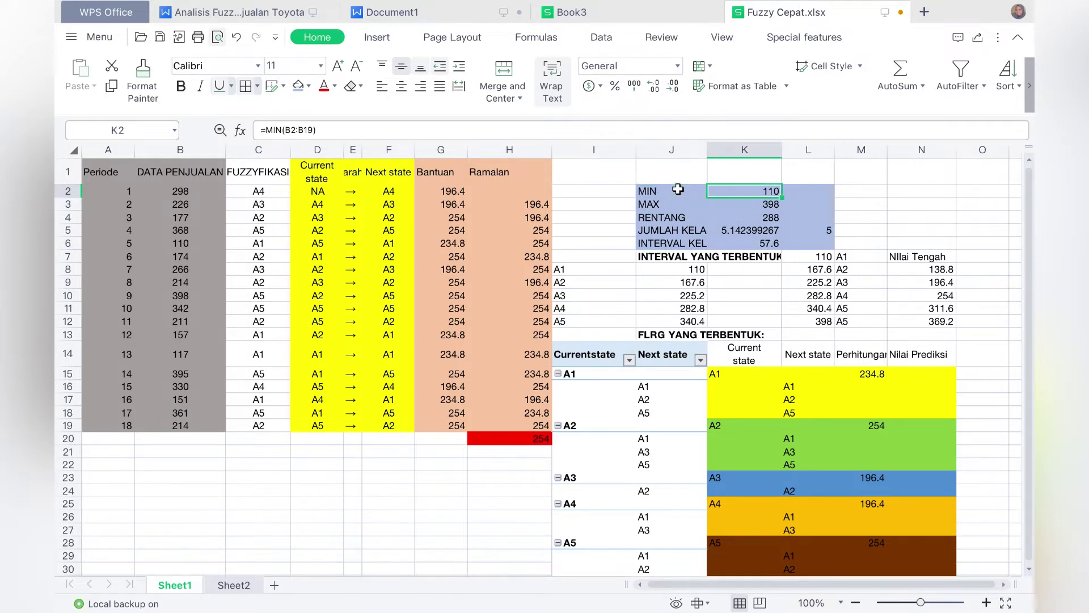
pyautogui.doubleClick(720, 190)
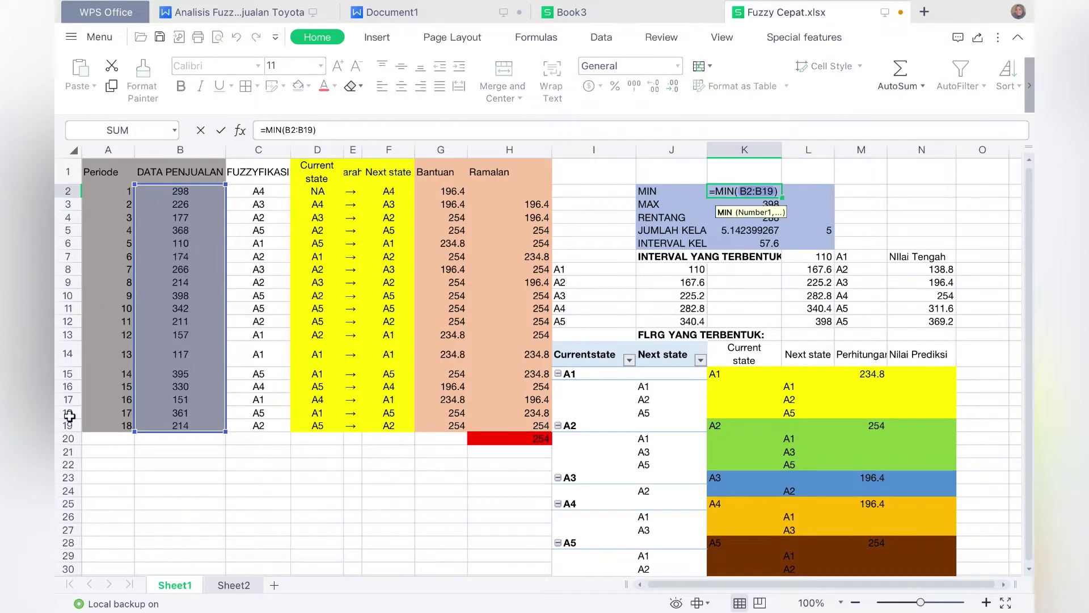
pyautogui.press('Return')
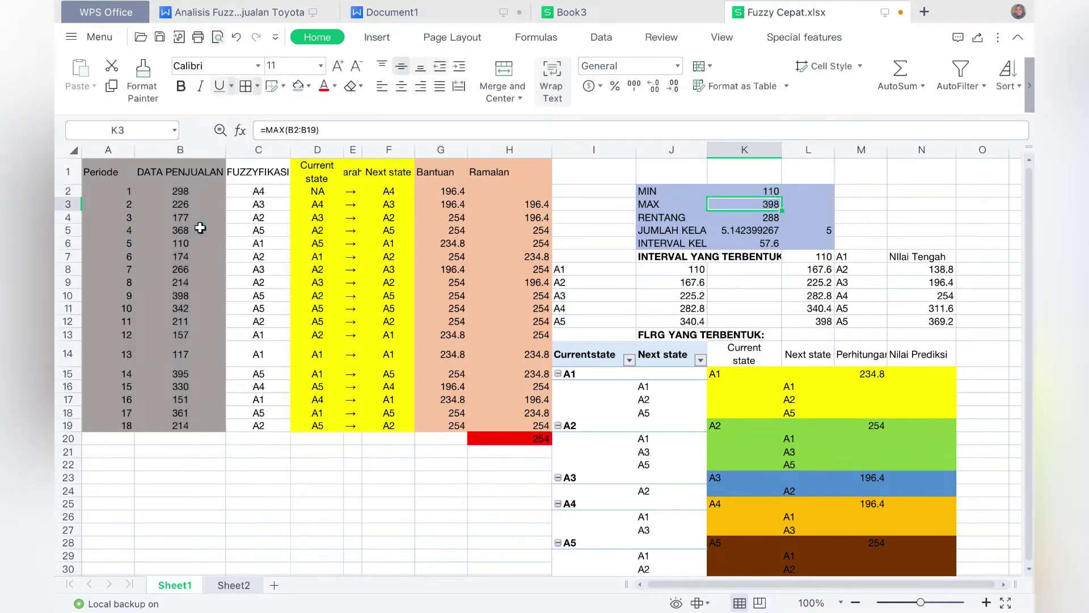
pyautogui.doubleClick(728, 203)
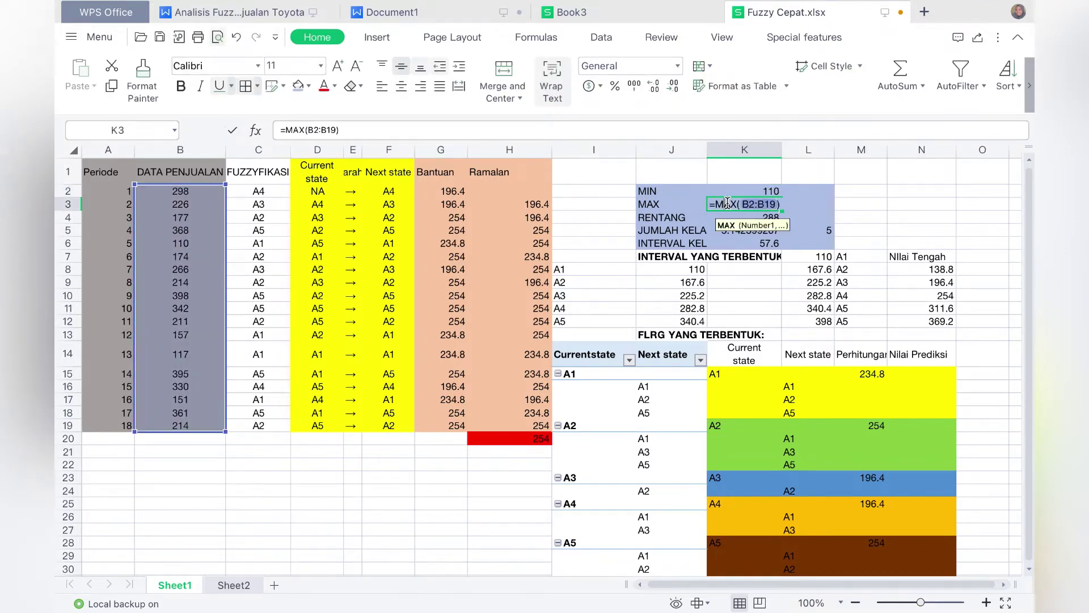
pyautogui.press('Return')
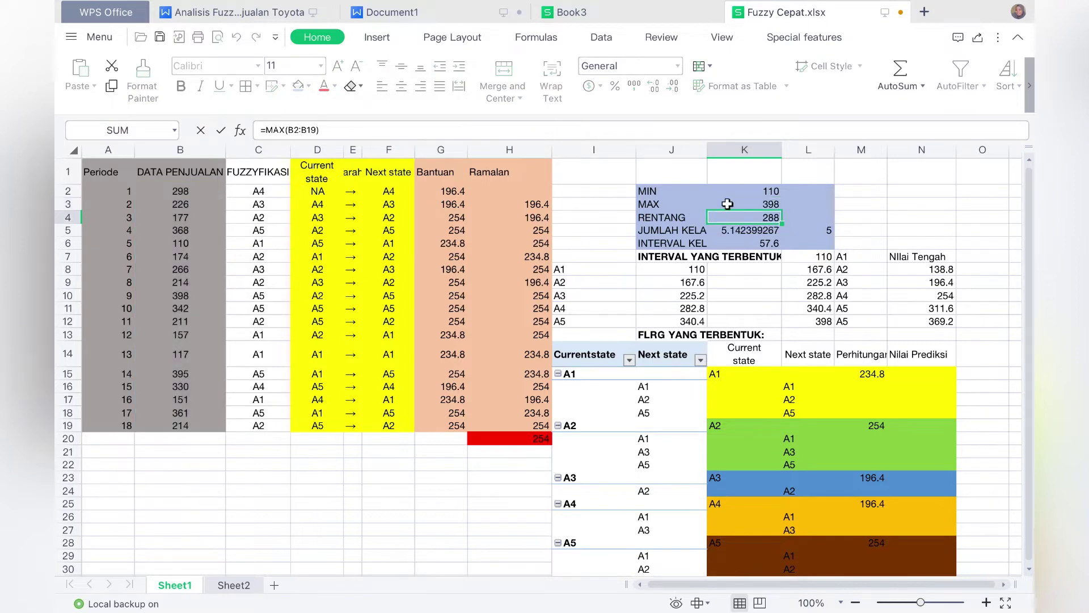
pyautogui.doubleClick(727, 219)
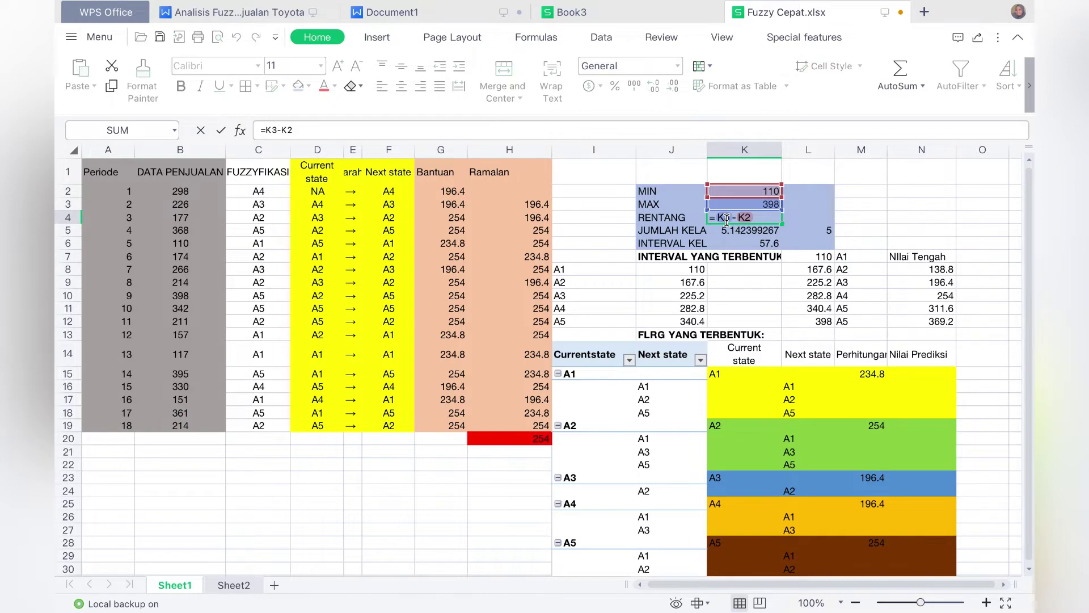
pyautogui.press('Return')
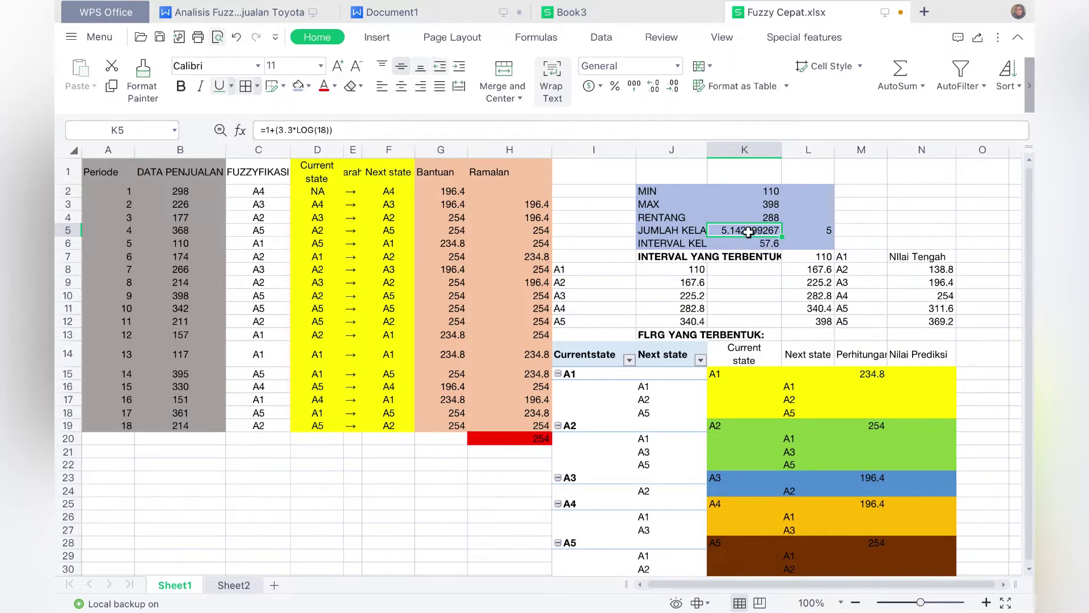
# Step: Inspect the class-count formula in K5, its rounded value in L5 and the INTERVAL KELAS formula in K6
pyautogui.doubleClick(749, 231)
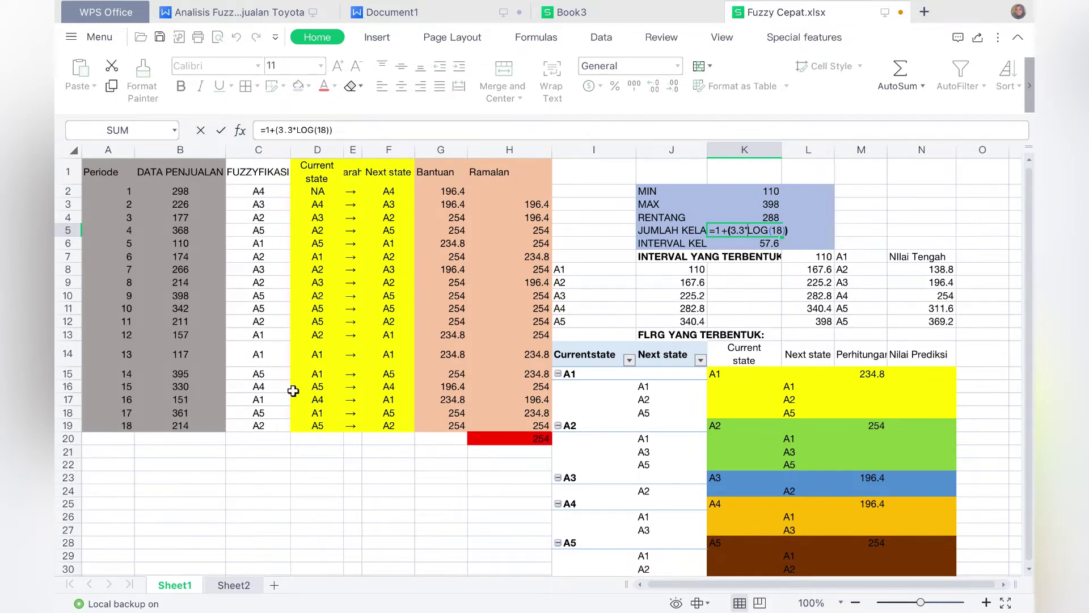
pyautogui.press('Return')
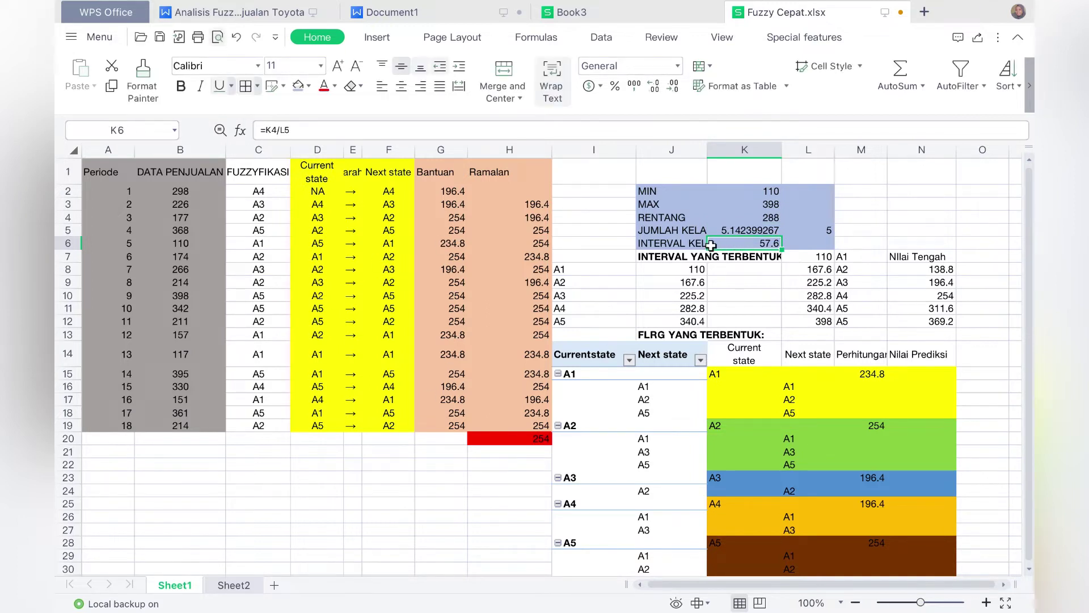
pyautogui.click(808, 228)
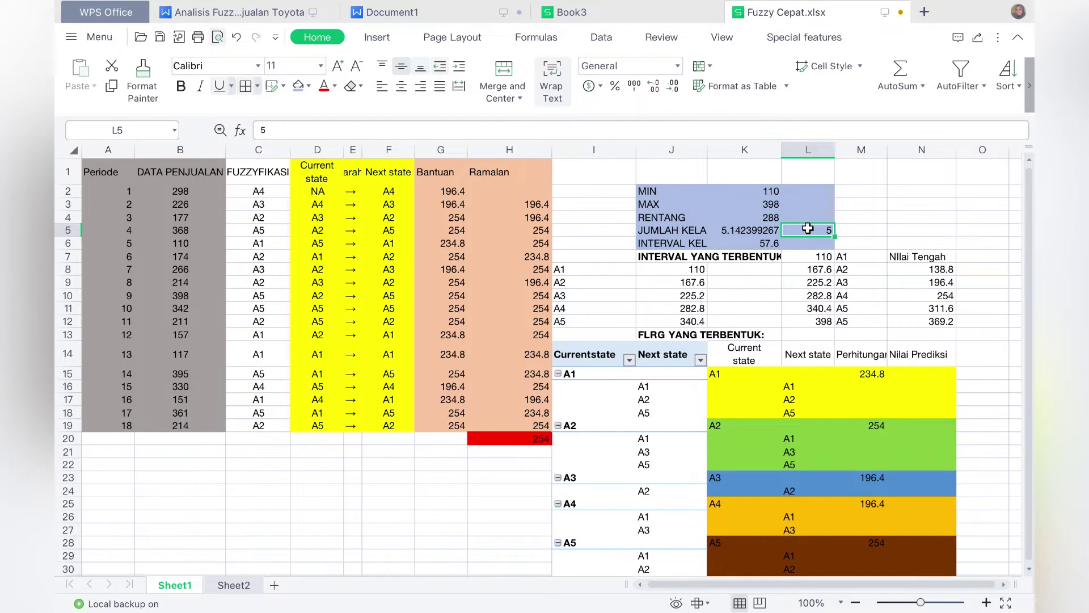
pyautogui.click(688, 245)
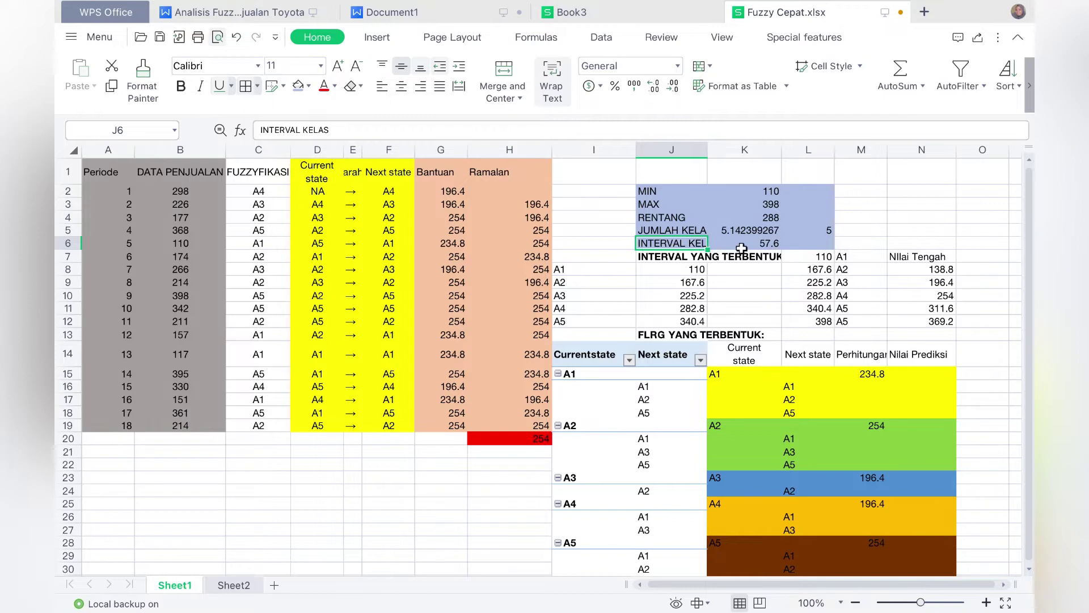
pyautogui.doubleClick(742, 245)
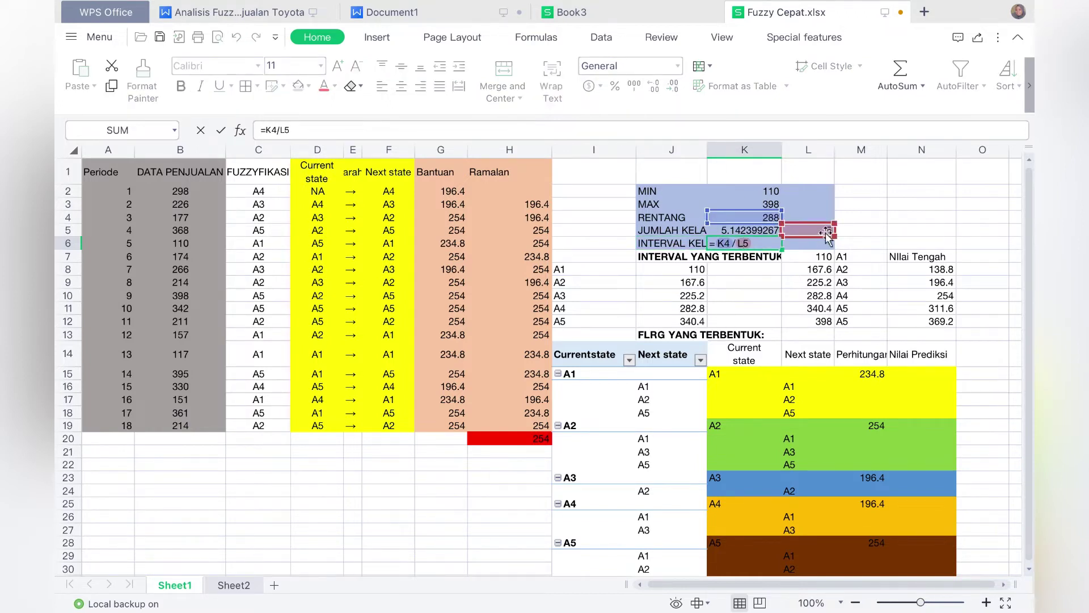
pyautogui.press('Return')
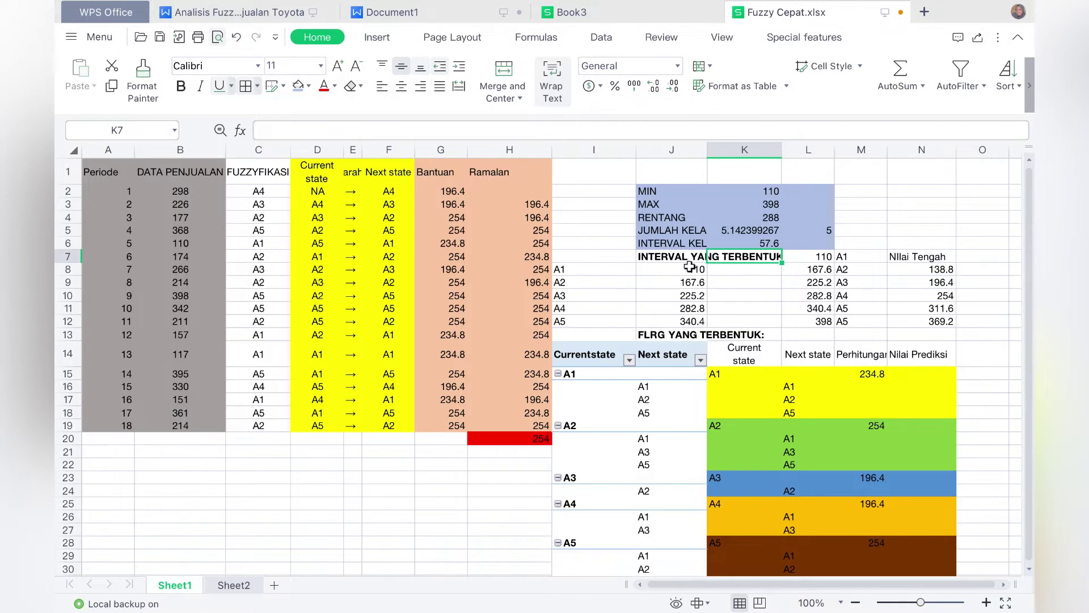
# Step: Fill the A1 to A5 interval table, I8:L12, with light gold
pyautogui.moveTo(624, 259); pyautogui.dragTo(757, 287)
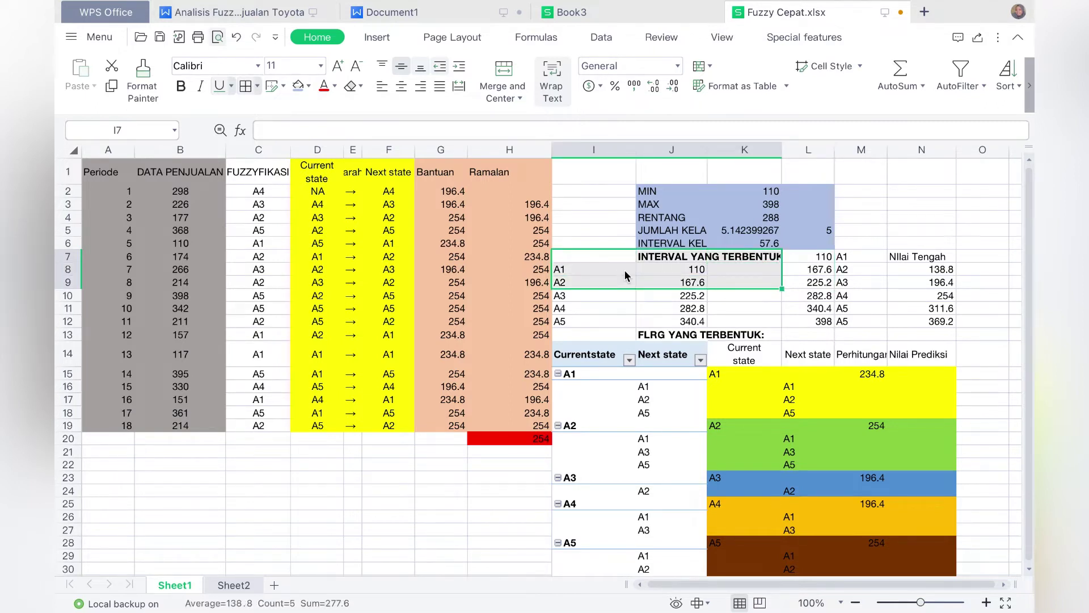
pyautogui.click(672, 309)
pyautogui.moveTo(568, 269); pyautogui.dragTo(681, 270)
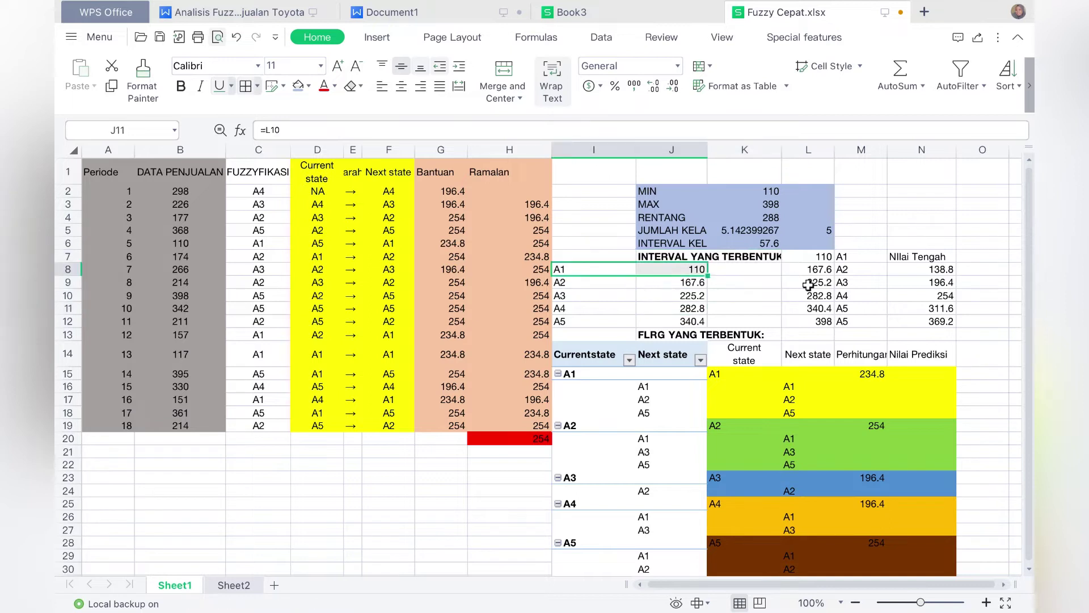
pyautogui.moveTo(808, 285); pyautogui.dragTo(808, 322)
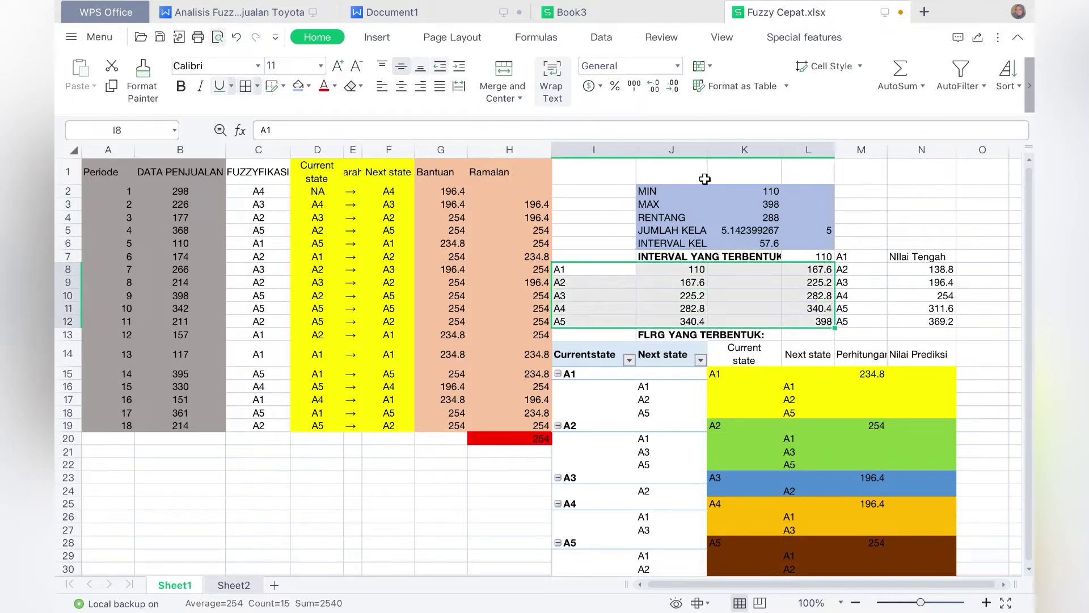
pyautogui.click(308, 85)
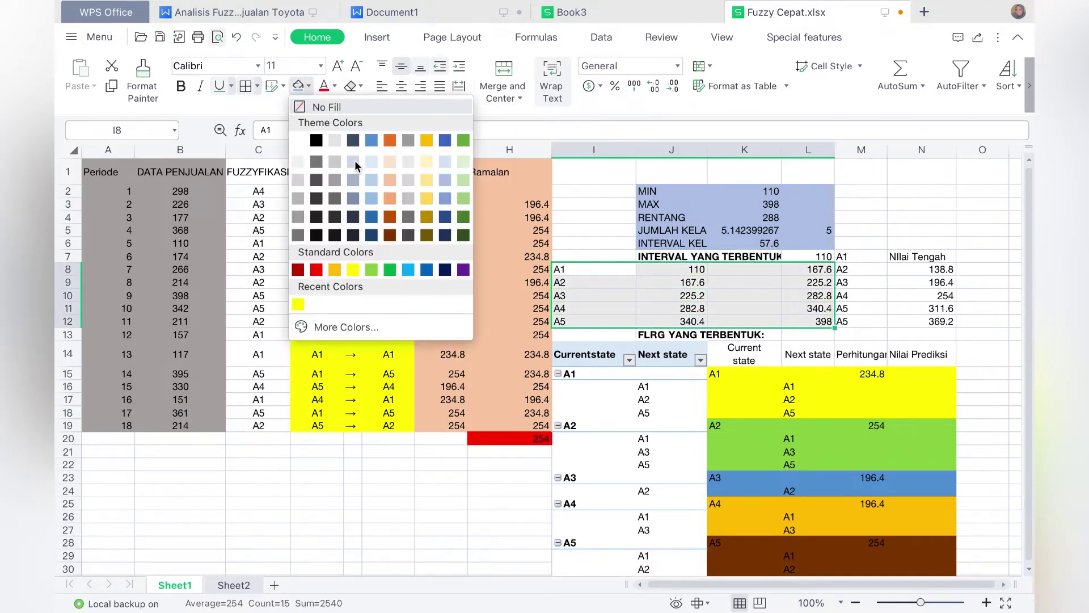
pyautogui.click(425, 182)
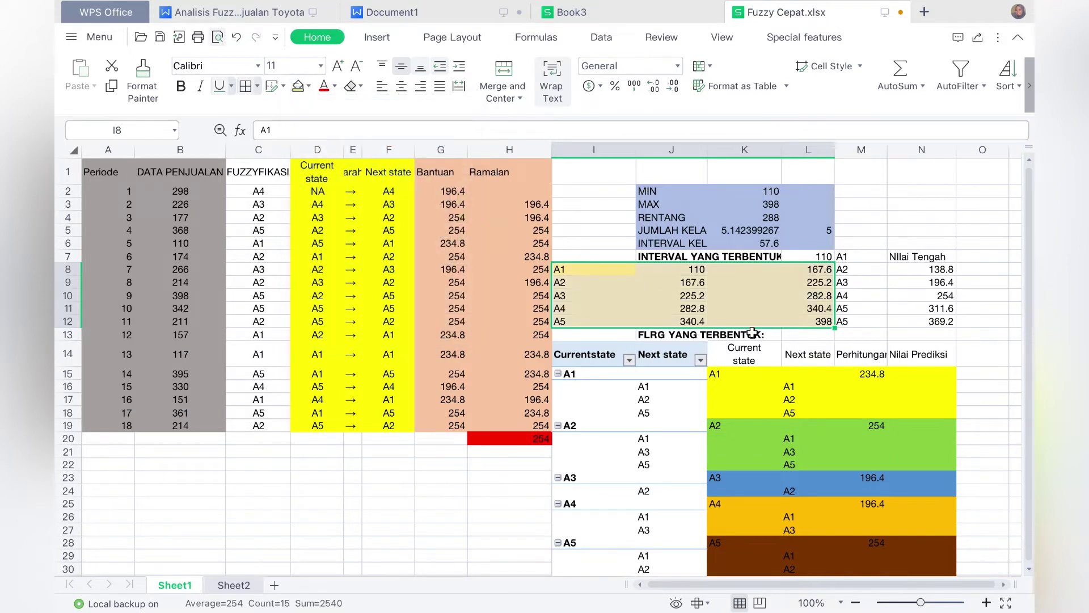
pyautogui.click(717, 296)
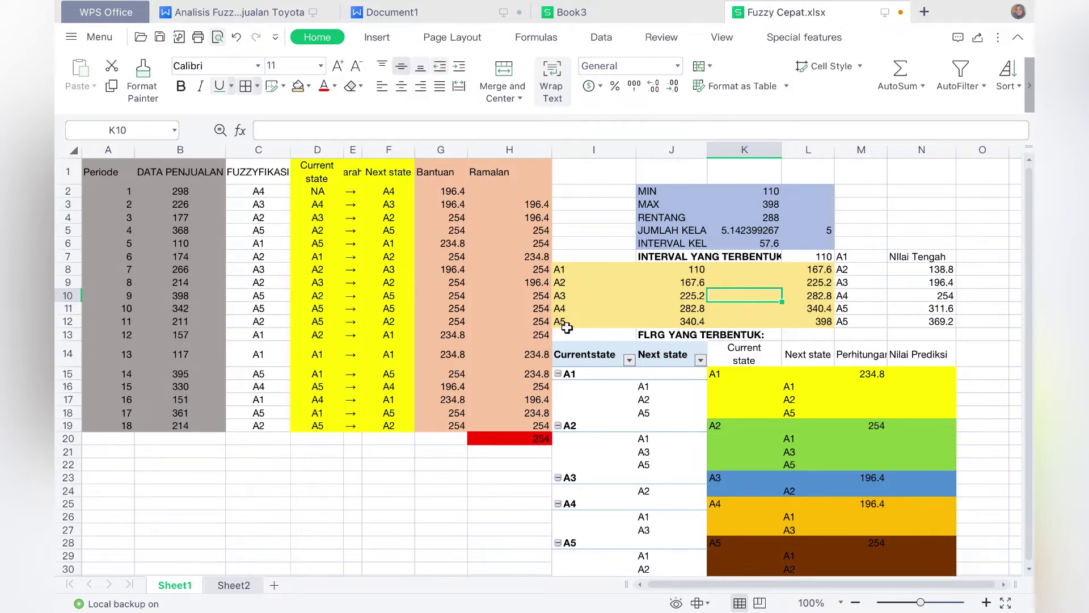
# Step: Inspect the formulas for the lower and upper bounds of interval A1 in J8 and L8
pyautogui.click(683, 276)
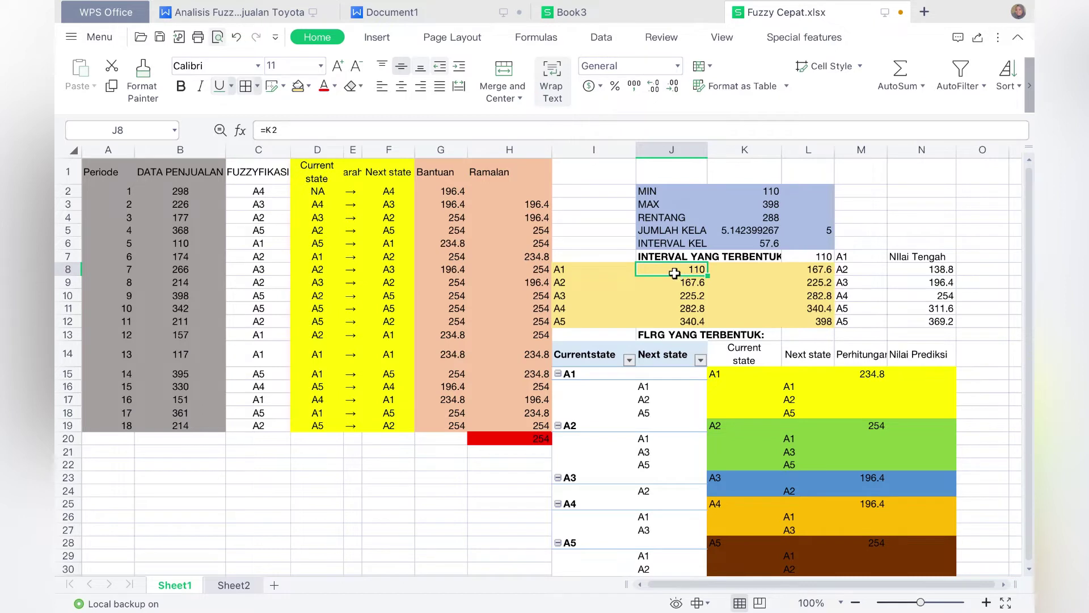
pyautogui.doubleClick(674, 273)
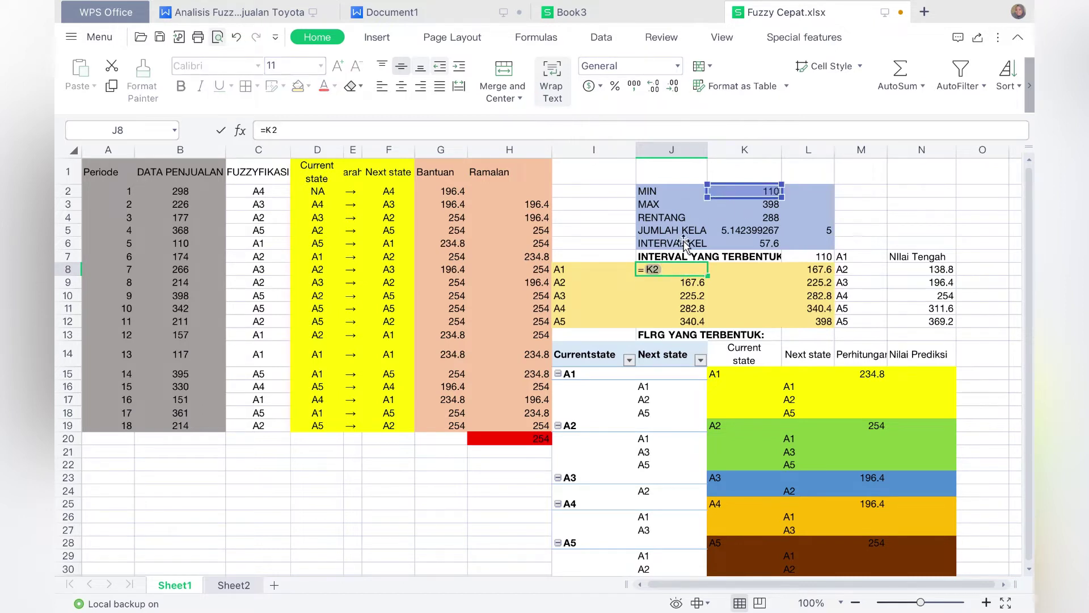
pyautogui.press('Return')
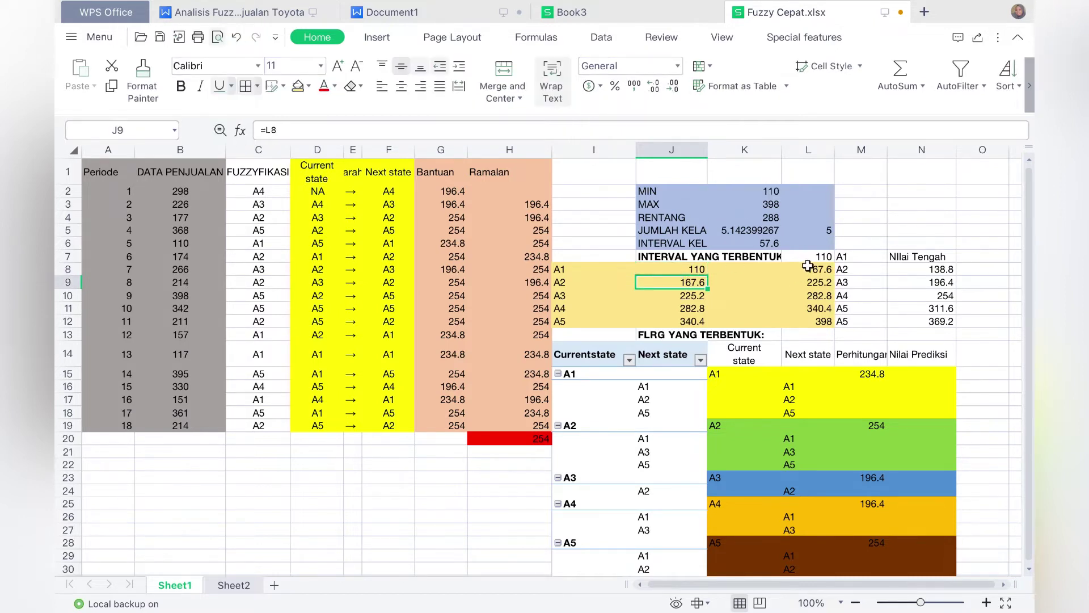
pyautogui.click(806, 267)
pyautogui.doubleClick(807, 266)
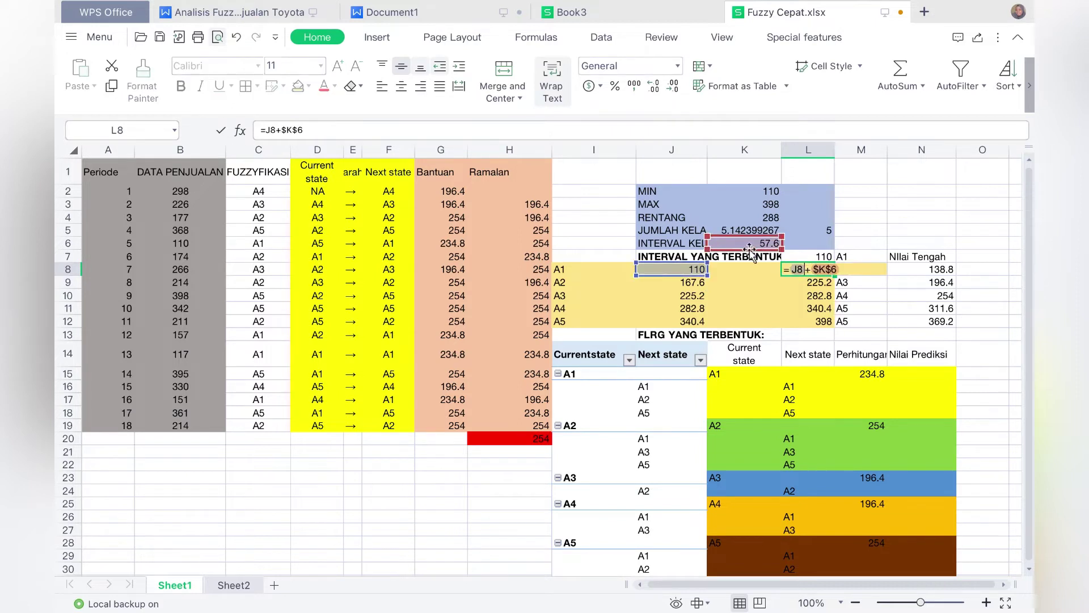
pyautogui.press('Return')
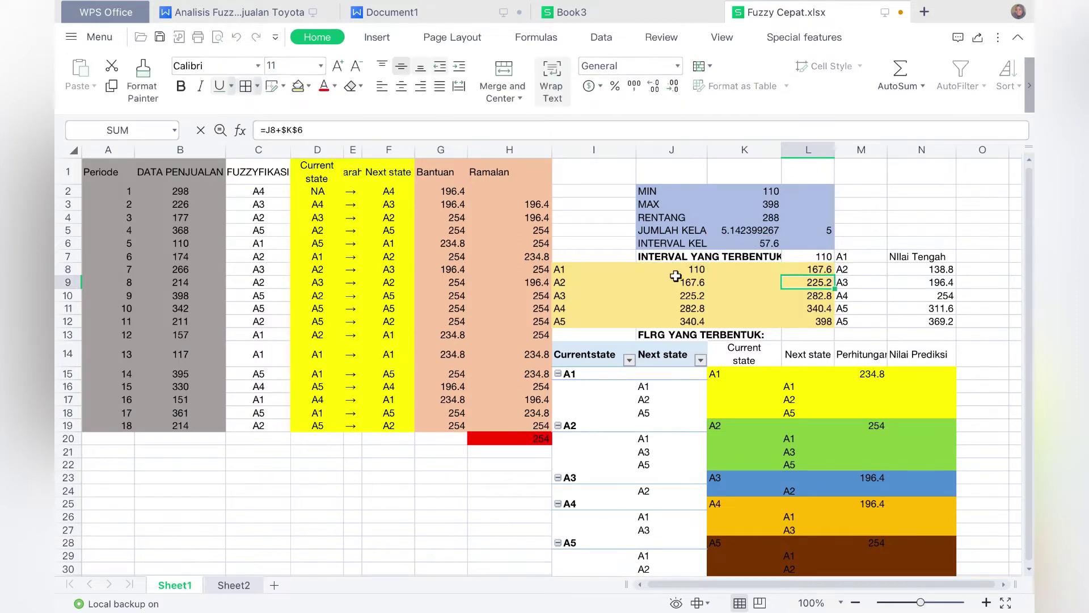
# Step: Enter =L8 as the lower bound of interval A2 in J9 and inspect the upper-bound formula in L9
pyautogui.click(704, 282)
pyautogui.write('=')
pyautogui.click(808, 269)
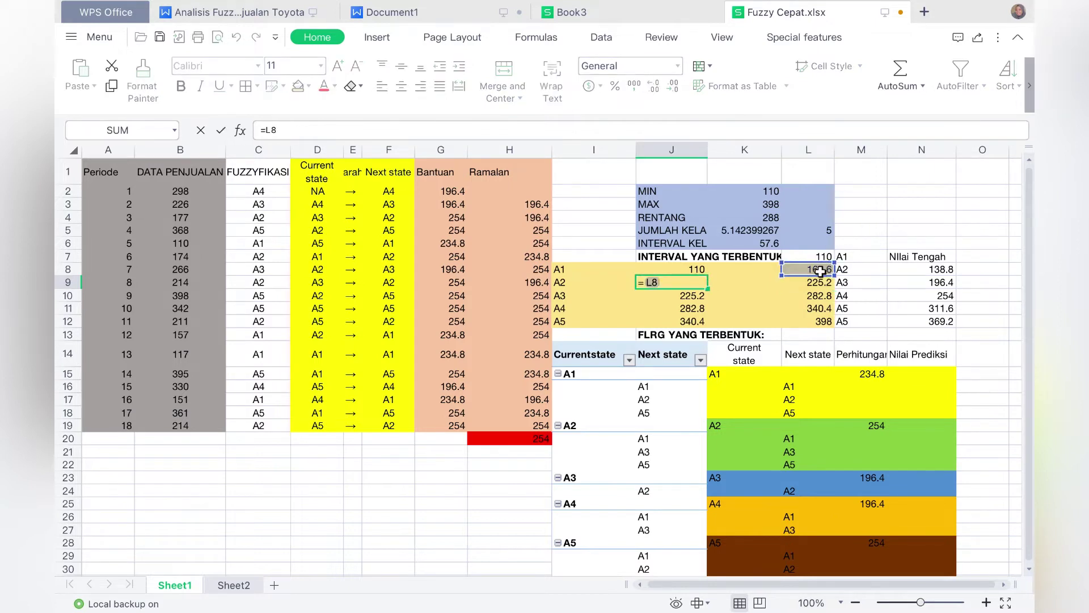
pyautogui.press('Return')
pyautogui.doubleClick(796, 284)
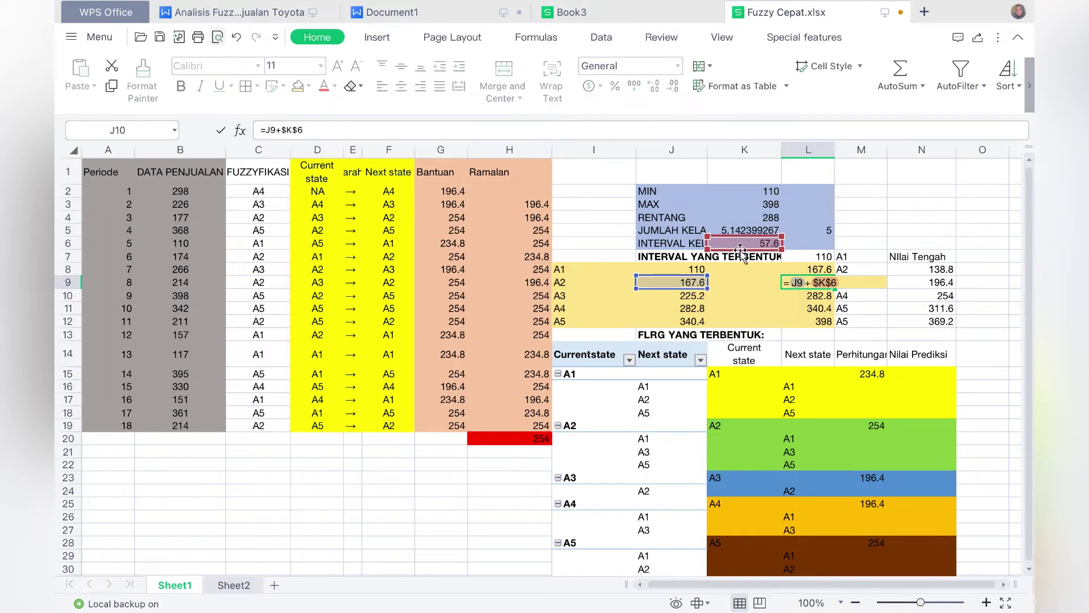
pyautogui.press('Return')
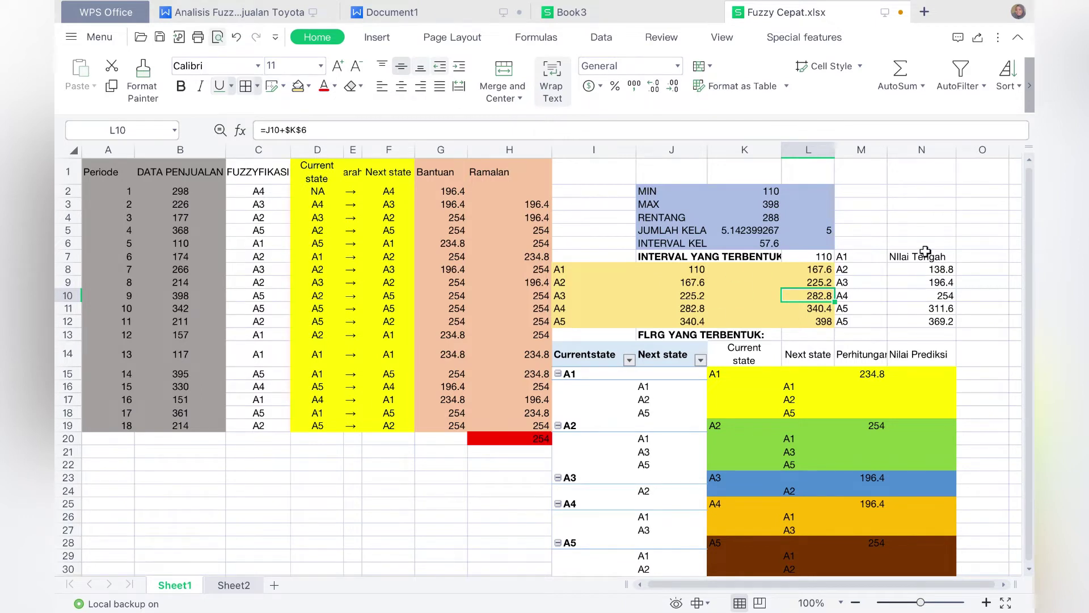
# Step: Fill the NIlai Tengah column, N7:N12, with light green
pyautogui.moveTo(912, 258); pyautogui.dragTo(921, 321)
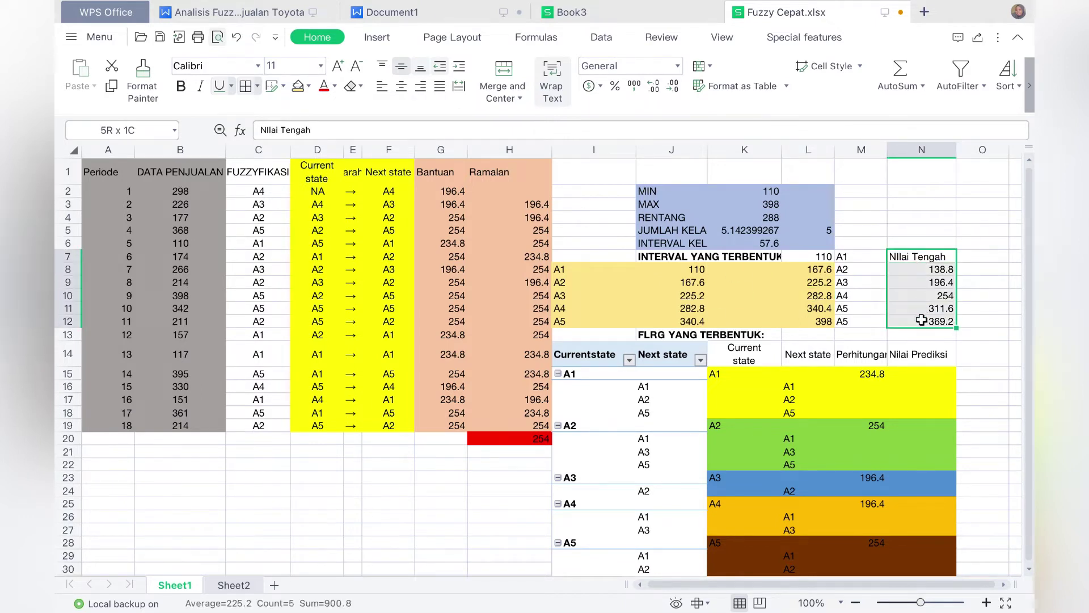
pyautogui.click(309, 88)
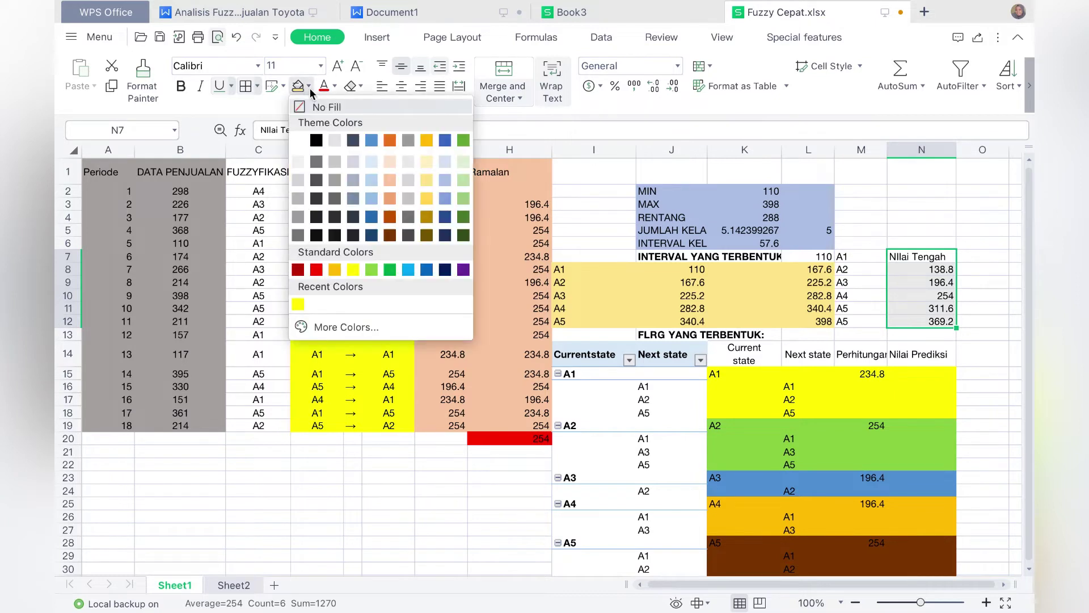
pyautogui.click(464, 168)
# Step: Inspect the midpoint formulas in N8:N10 that average each interval's lower and upper bounds
pyautogui.click(917, 294)
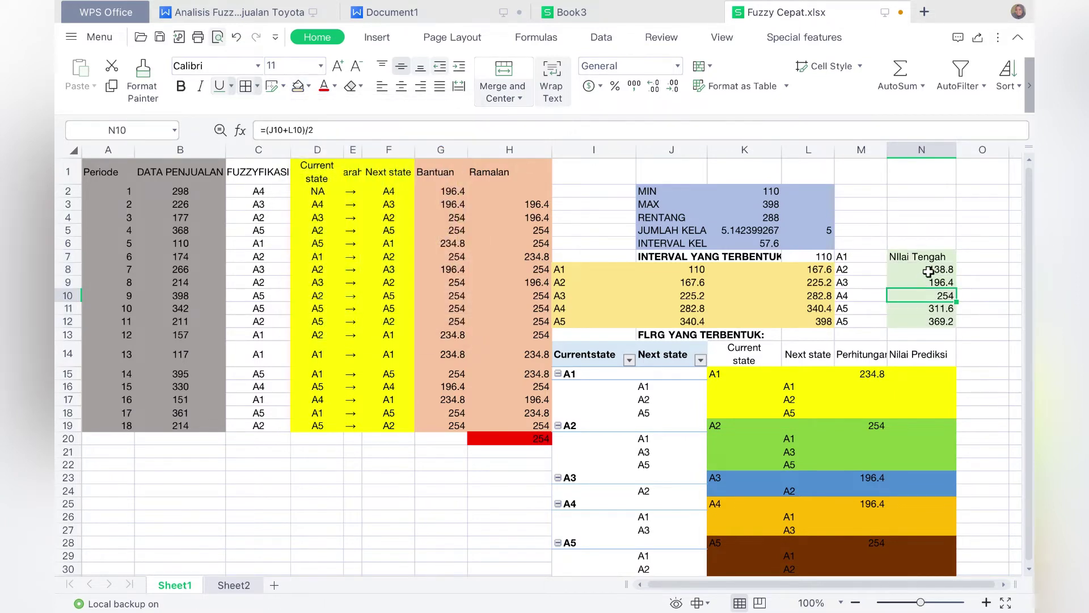
pyautogui.click(929, 271)
pyautogui.doubleClick(928, 272)
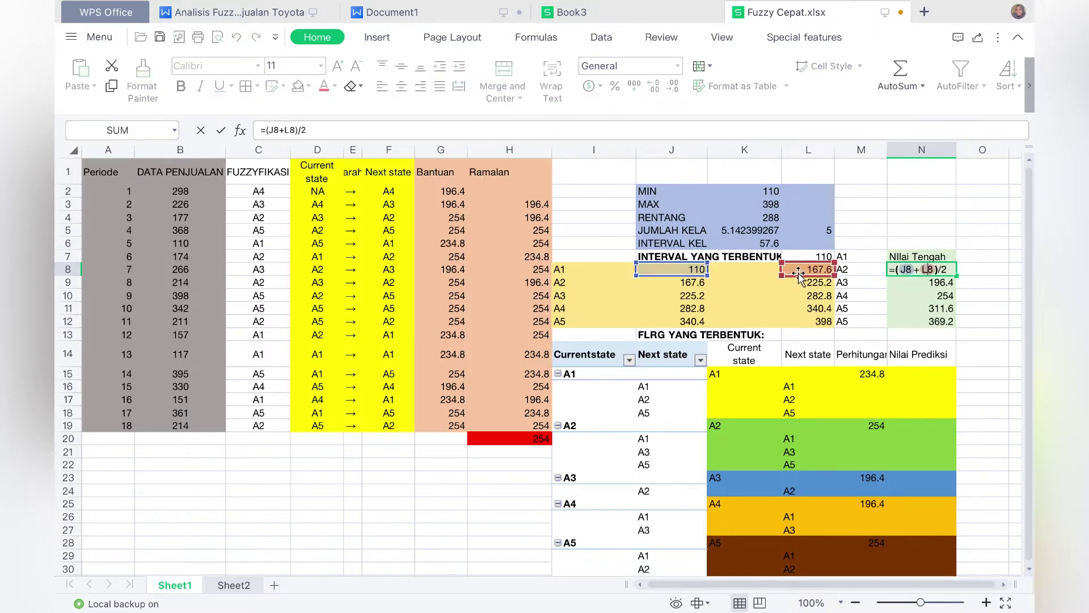
pyautogui.press('Return')
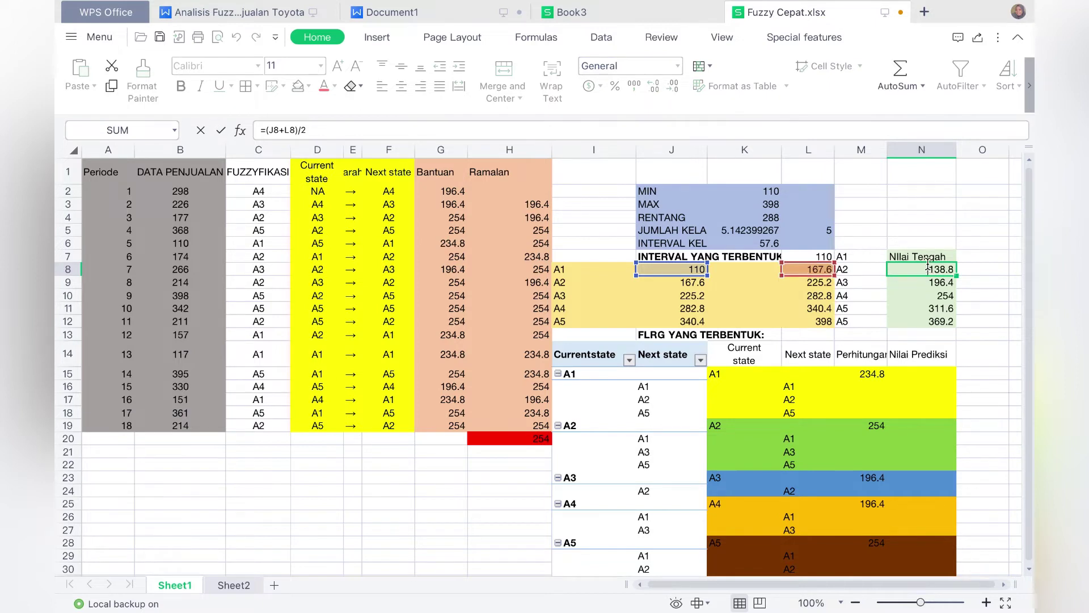
pyautogui.doubleClick(927, 281)
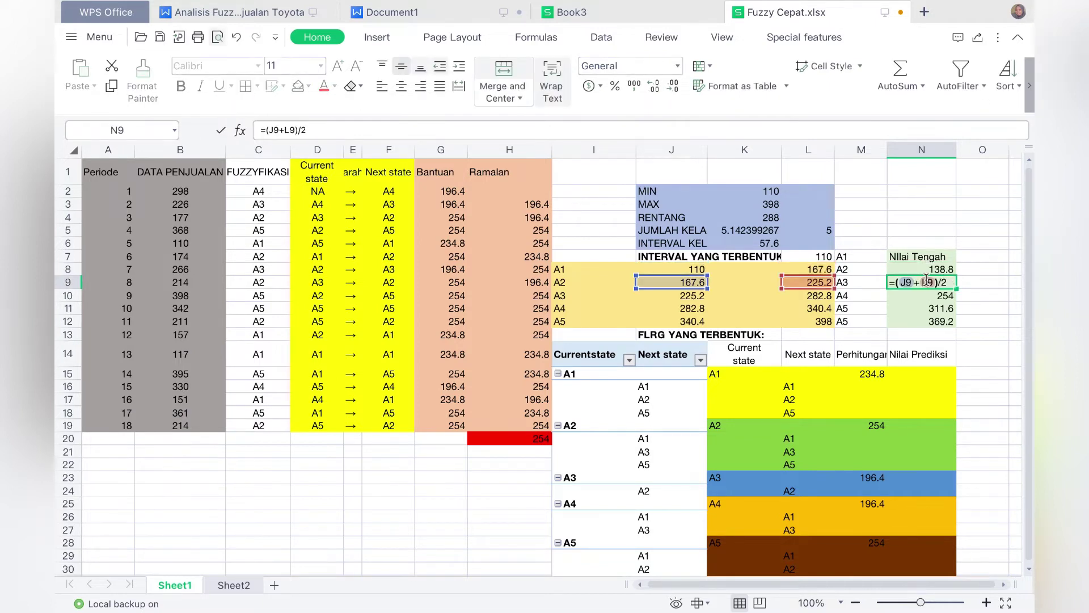
pyautogui.press('Return')
pyautogui.doubleClick(927, 269)
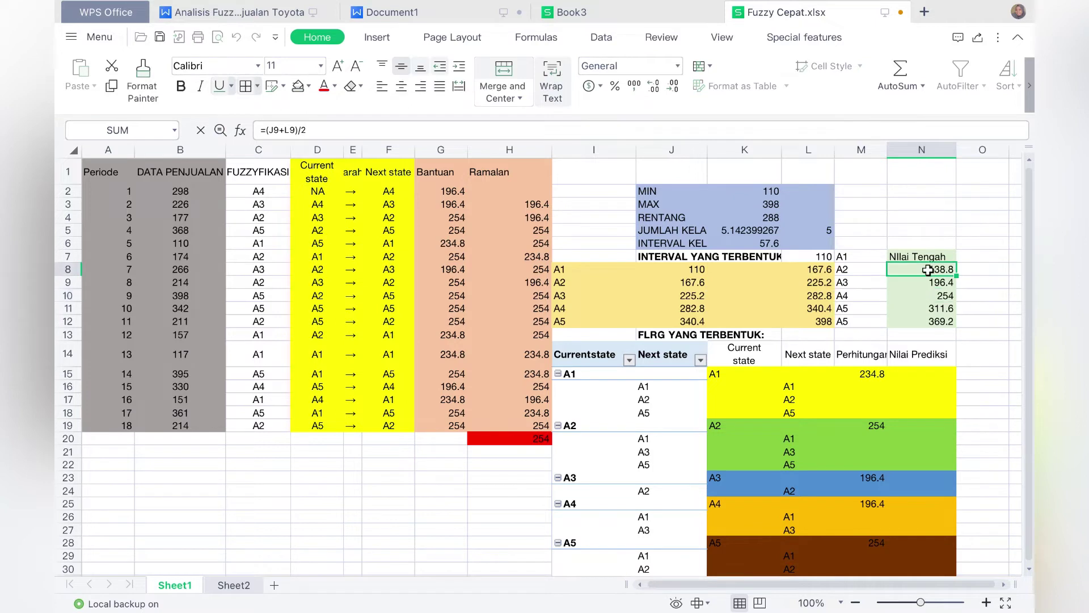
pyautogui.press('Return')
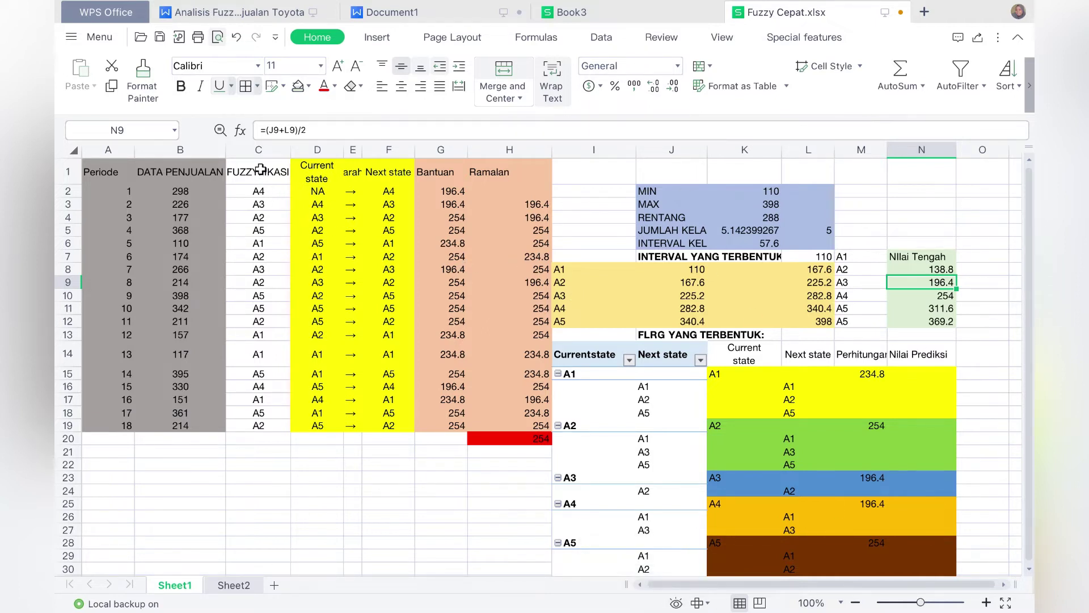
# Step: Fill the FUZZYFIKASI column, C1:C19, with light blue
pyautogui.moveTo(258, 171); pyautogui.dragTo(257, 427)
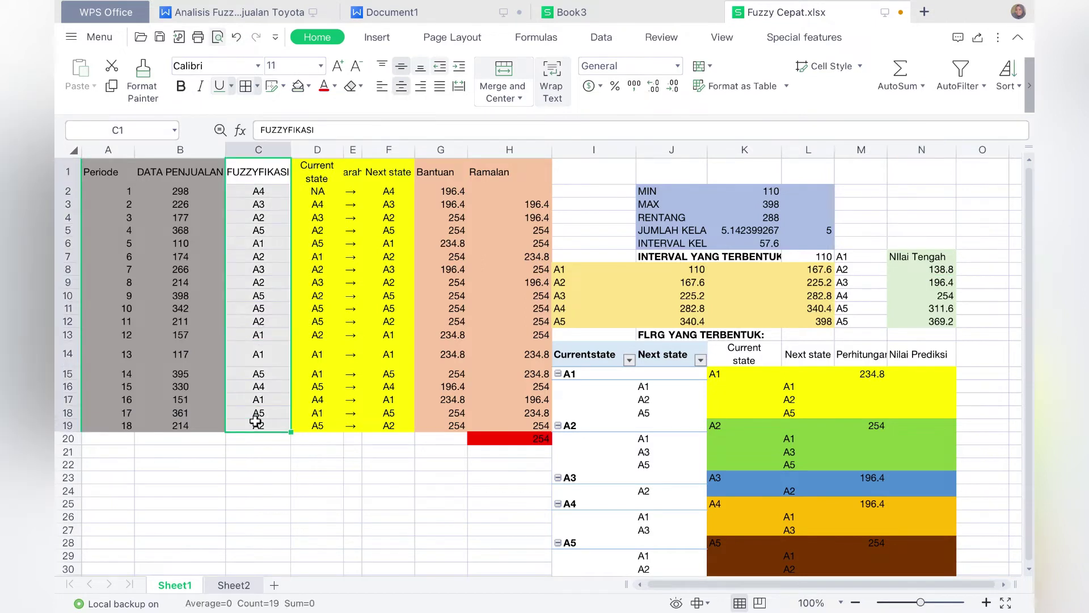
pyautogui.click(309, 86)
pyautogui.click(373, 163)
# Step: Examine the VLOOKUP formula in C2, its lookup value in B2 and its table range L7:M12
pyautogui.click(245, 217)
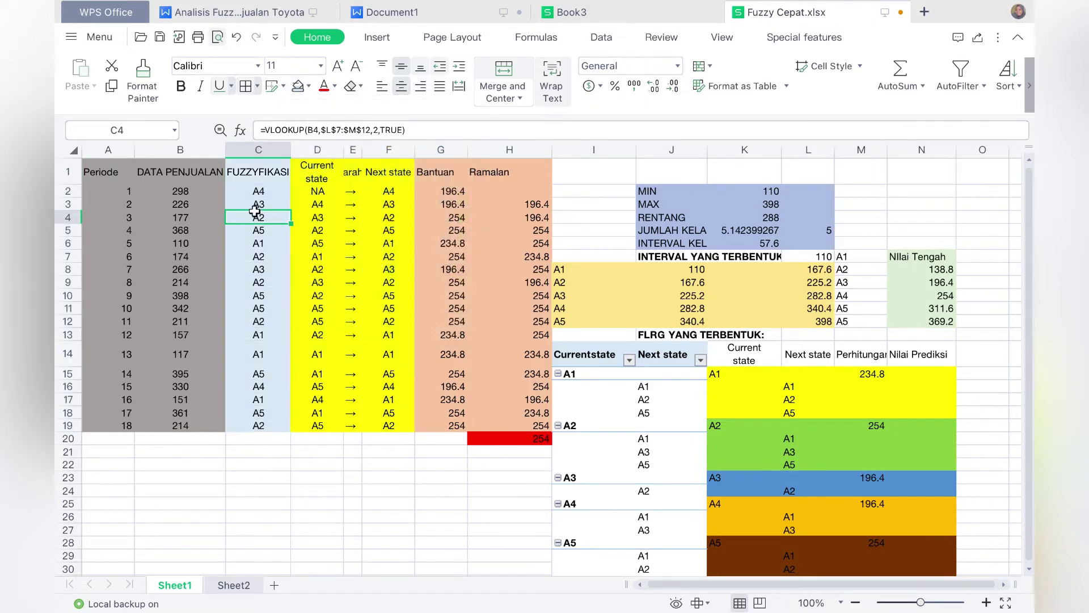
pyautogui.doubleClick(273, 191)
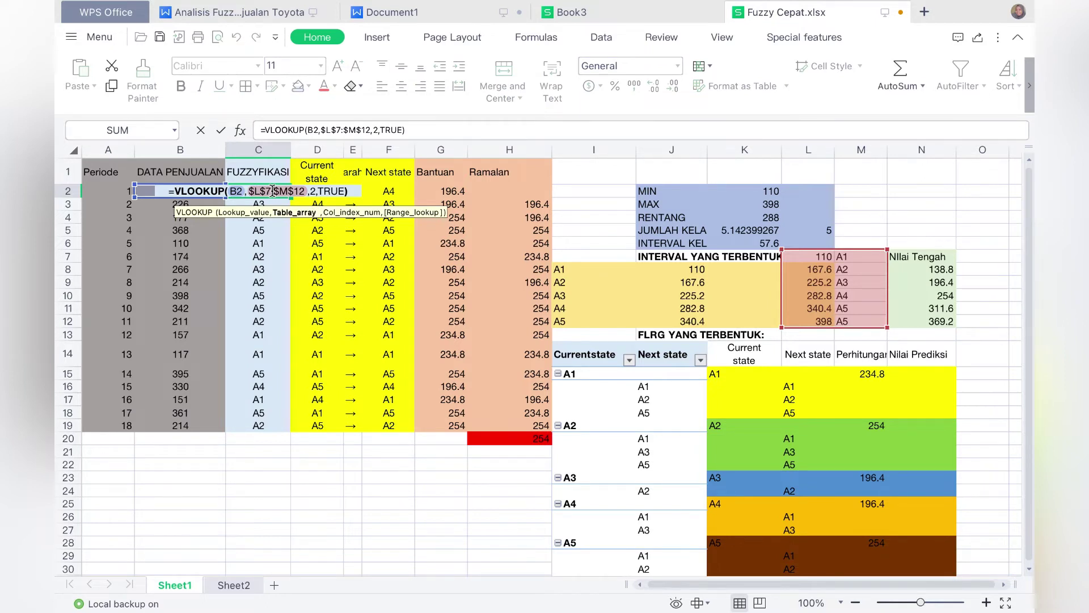
pyautogui.press('Return')
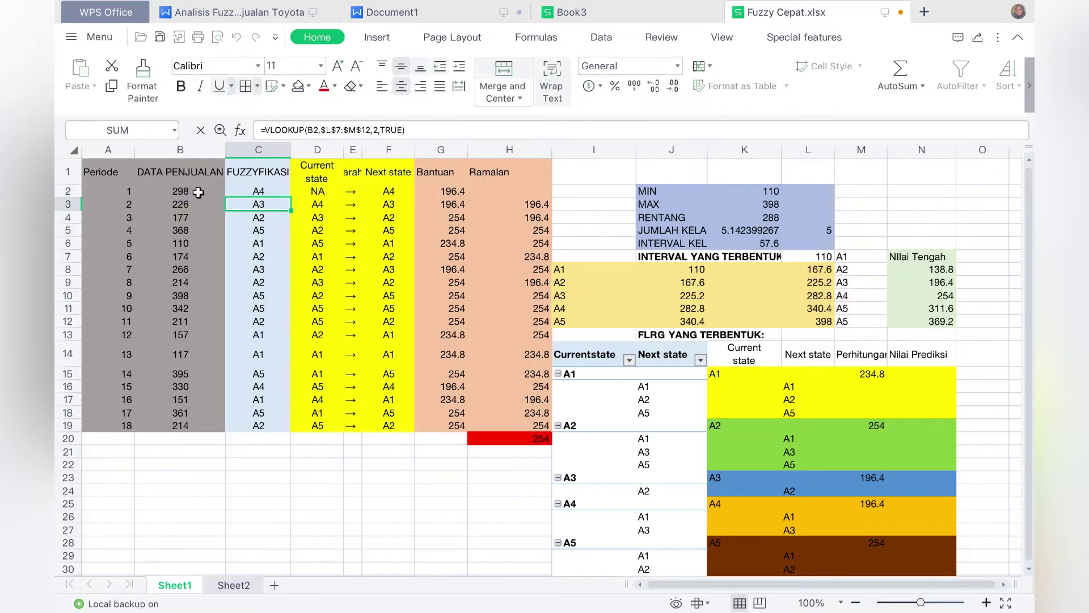
pyautogui.click(198, 192)
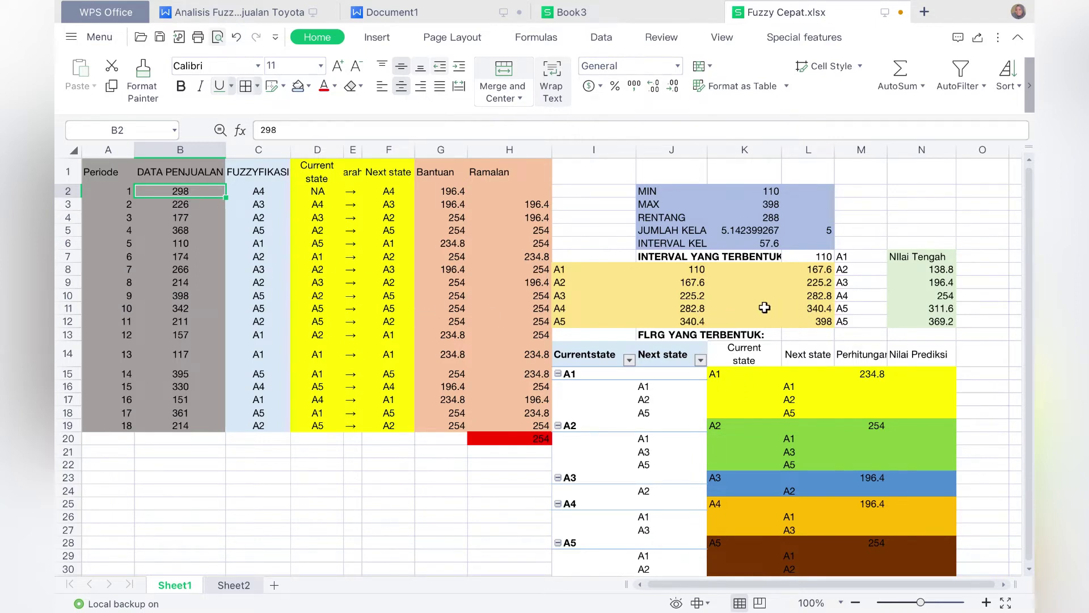
pyautogui.click(275, 193)
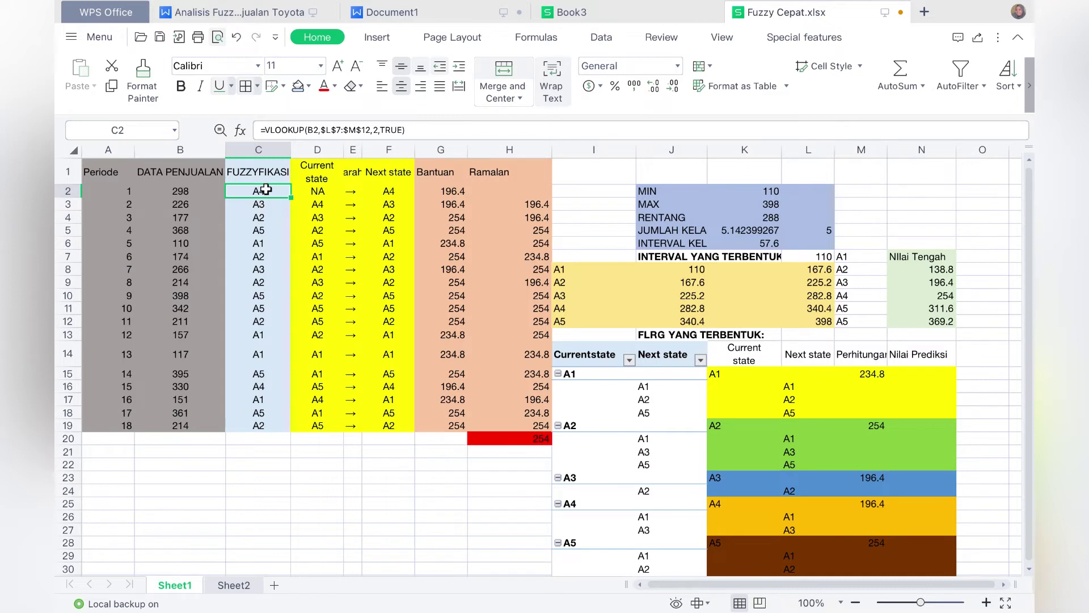
pyautogui.doubleClick(266, 189)
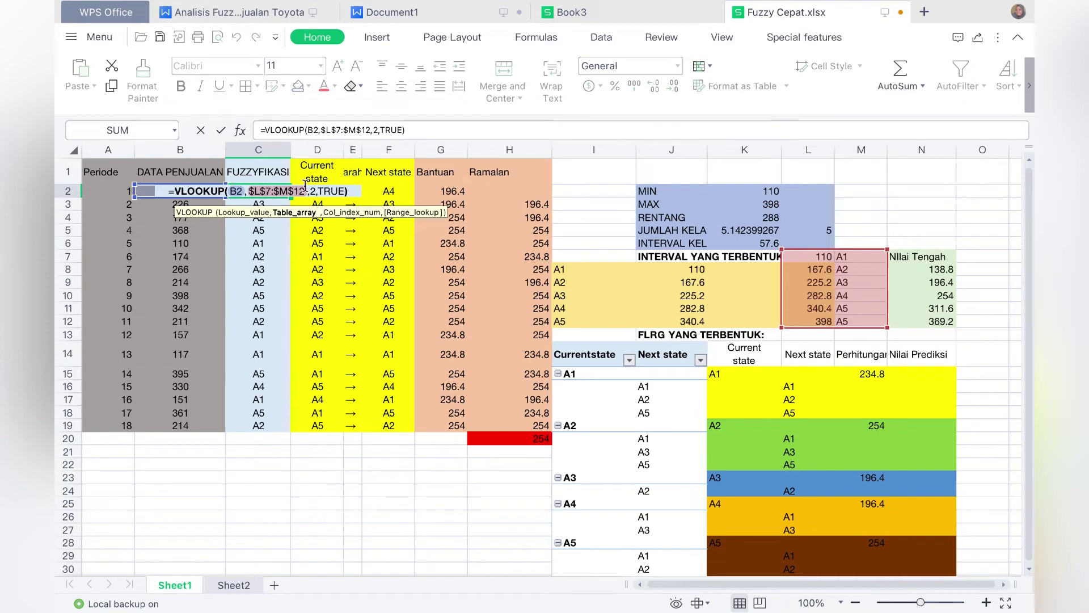
pyautogui.press('Return')
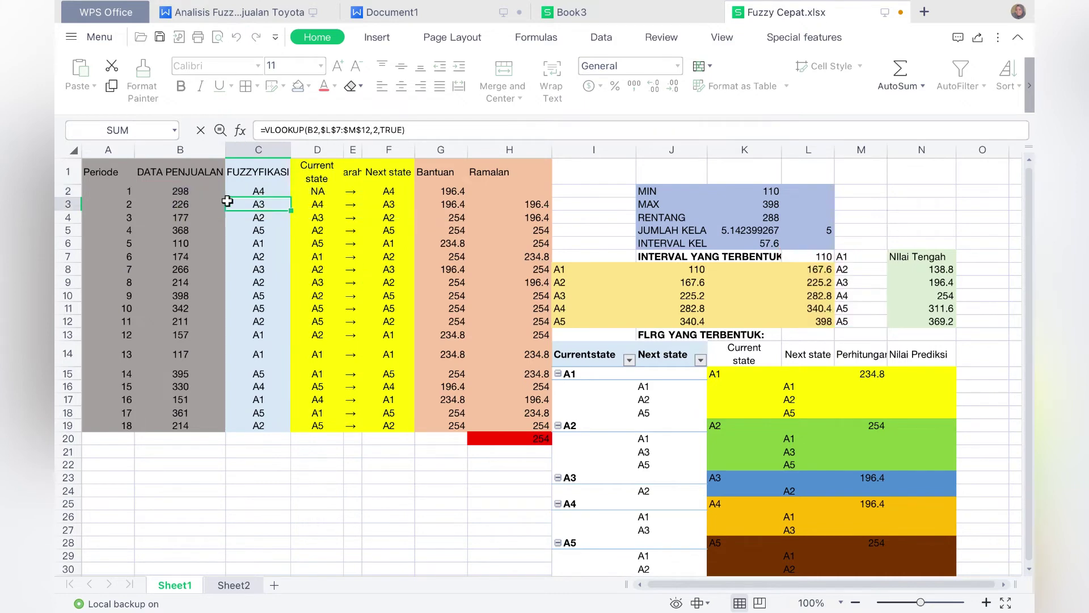
pyautogui.click(259, 188)
pyautogui.doubleClick(256, 191)
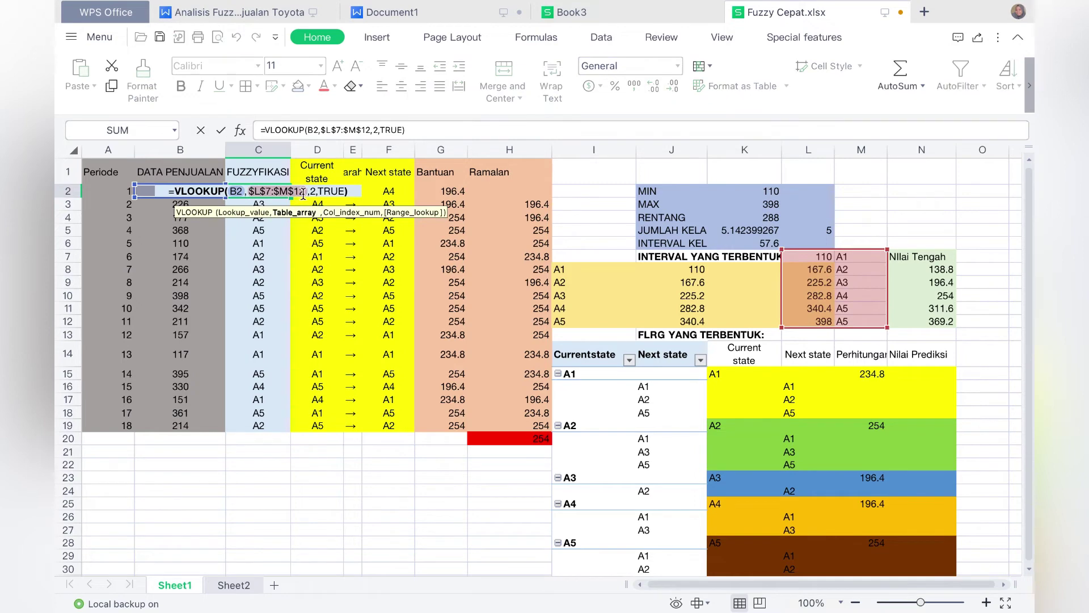
pyautogui.press('Escape')
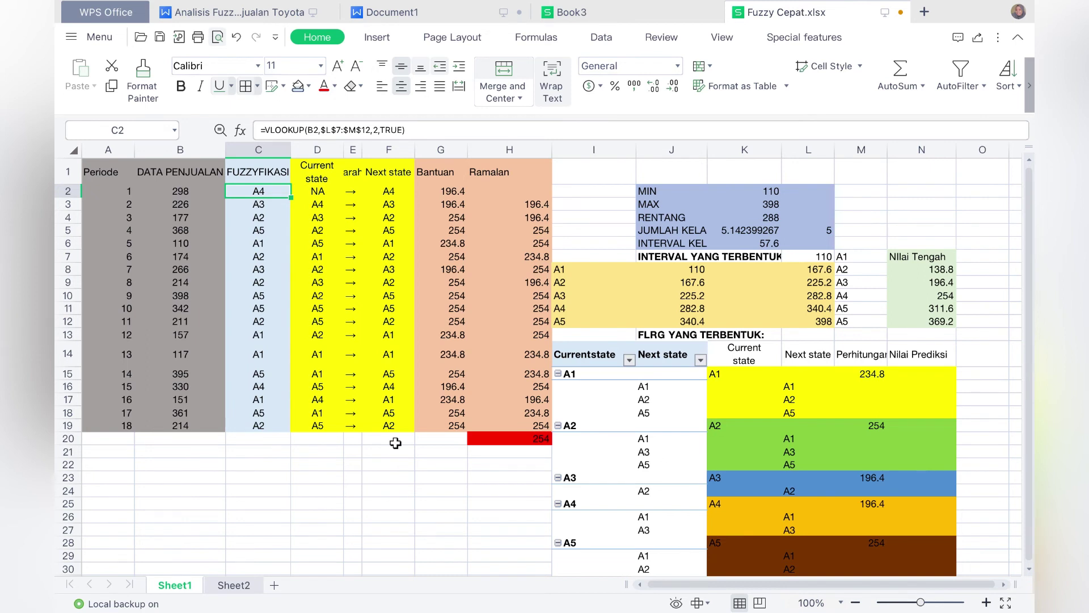
# Step: Examine the row fields Currentstate and Next state of the FLRG pivot table starting at I14
pyautogui.click(584, 361)
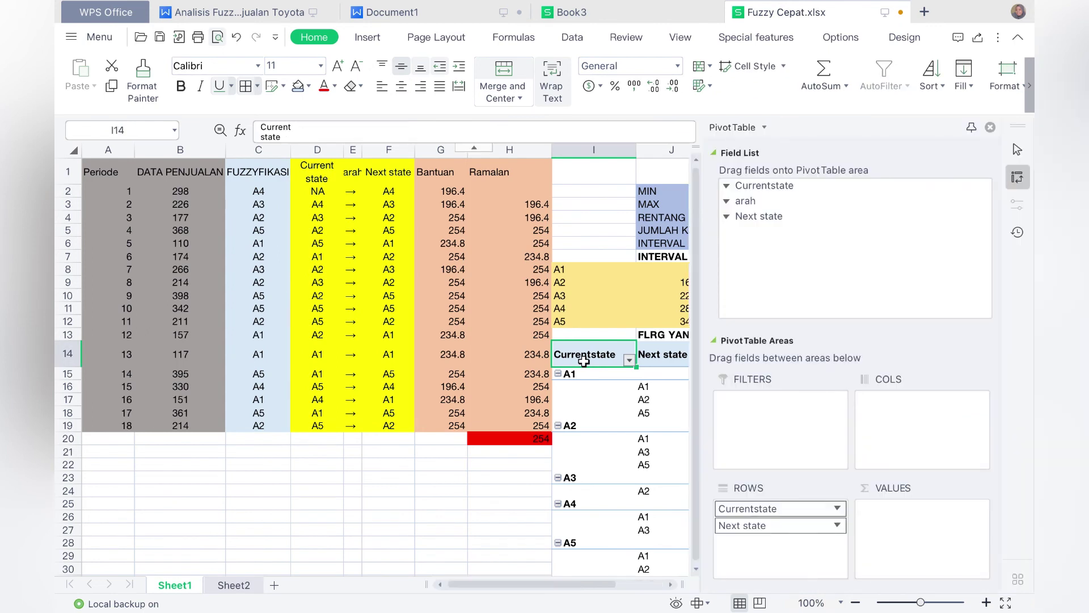
pyautogui.hscroll(3, 481, 441)
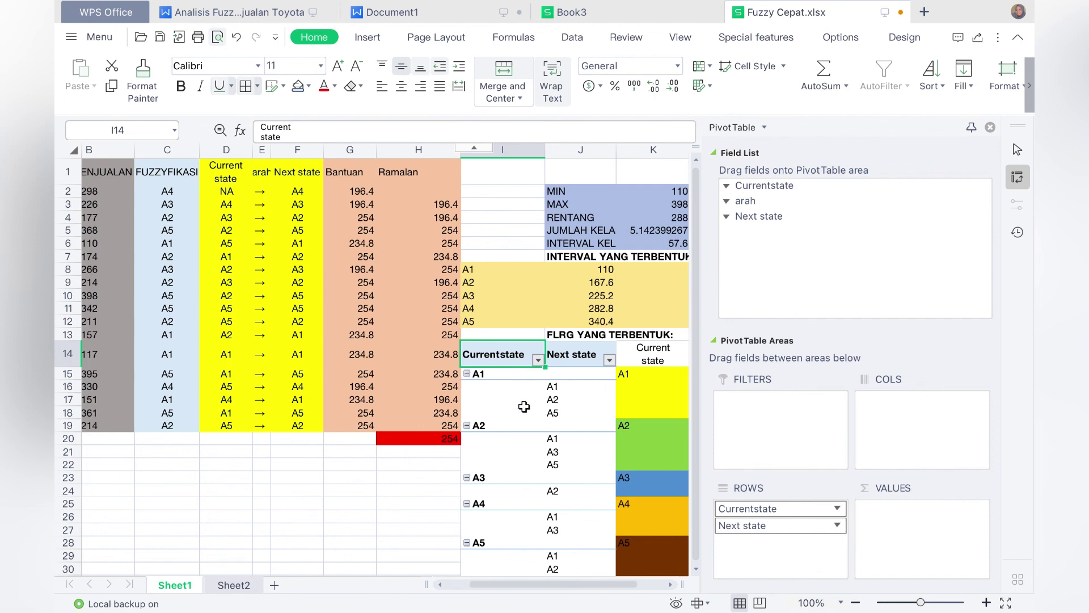
pyautogui.scroll(-2, 520, 406)
pyautogui.hscroll(1, 520, 406)
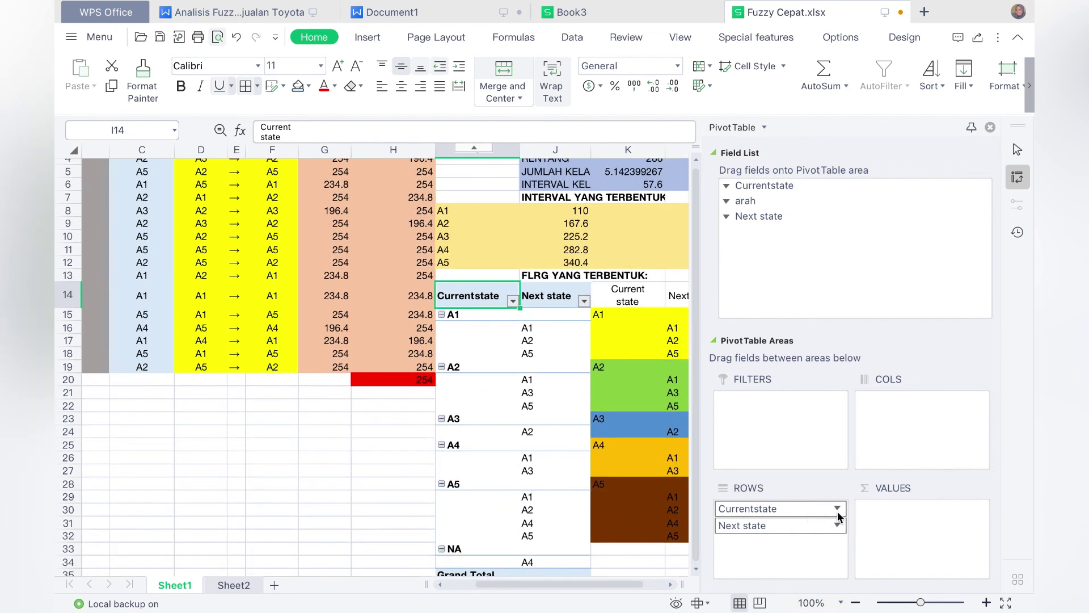
pyautogui.click(838, 509)
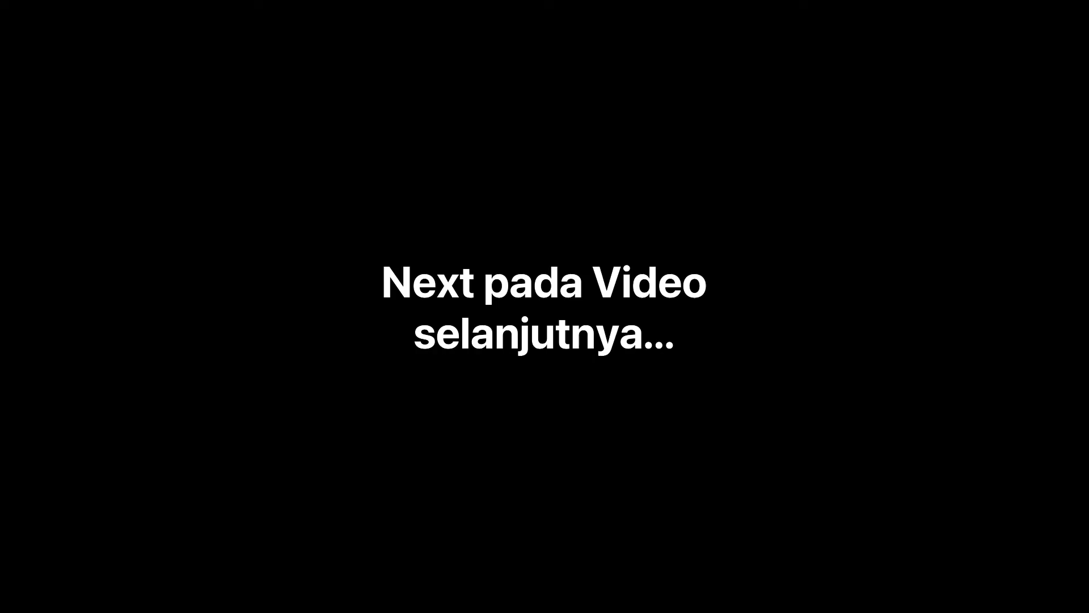